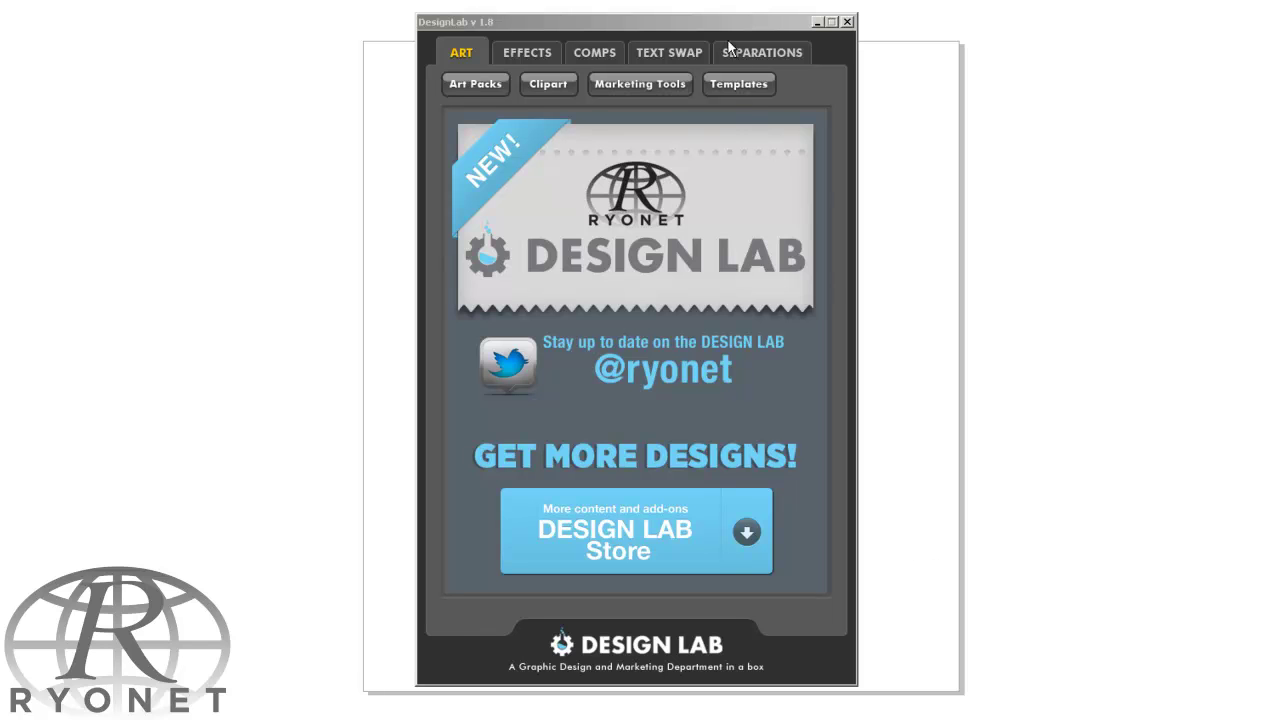
- Convert all five Ravens head logo colours to Pantone colours through Color Management's palette
left_click_drag(720, 21, 1266, 0)
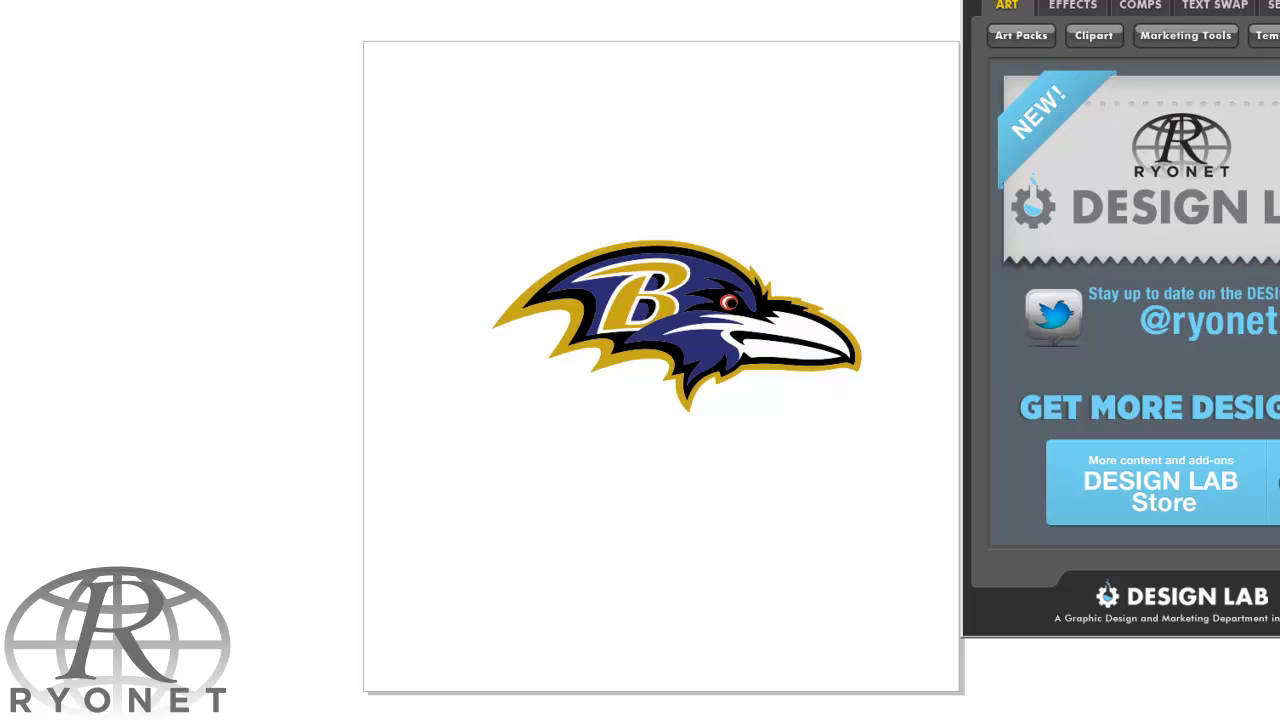
left_click(718, 258)
left_click(1183, 58)
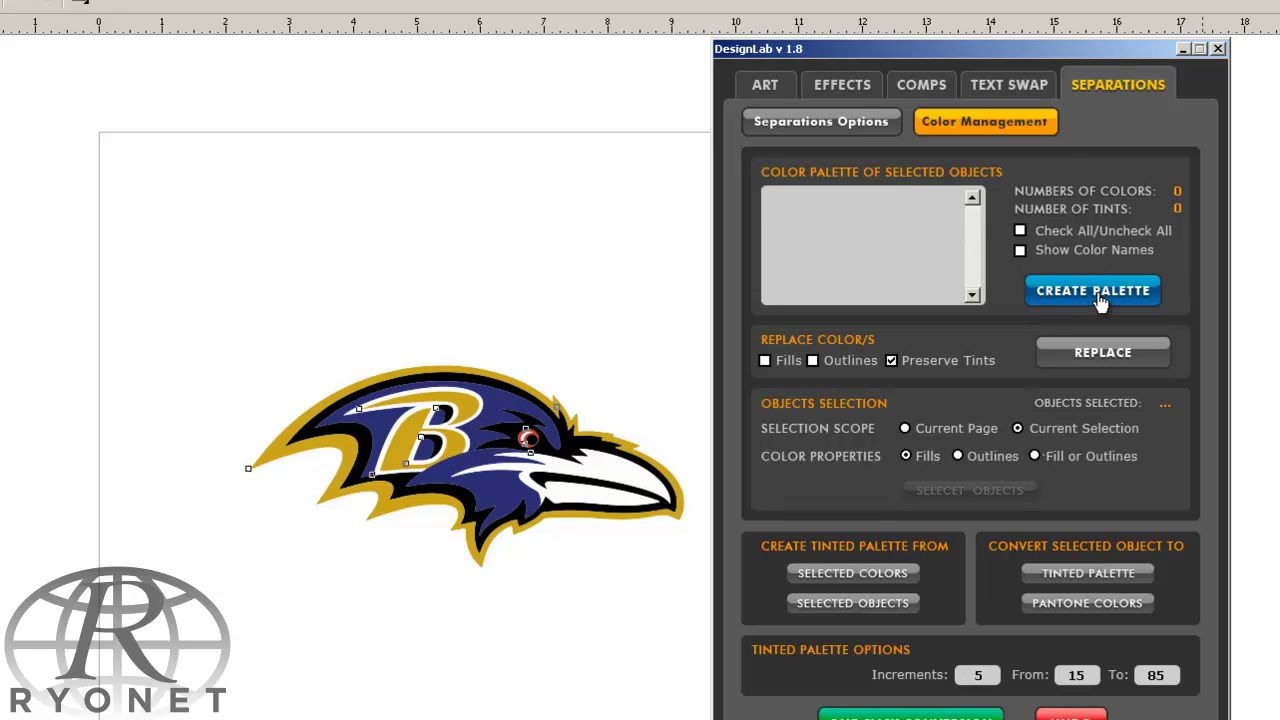
left_click(1097, 298)
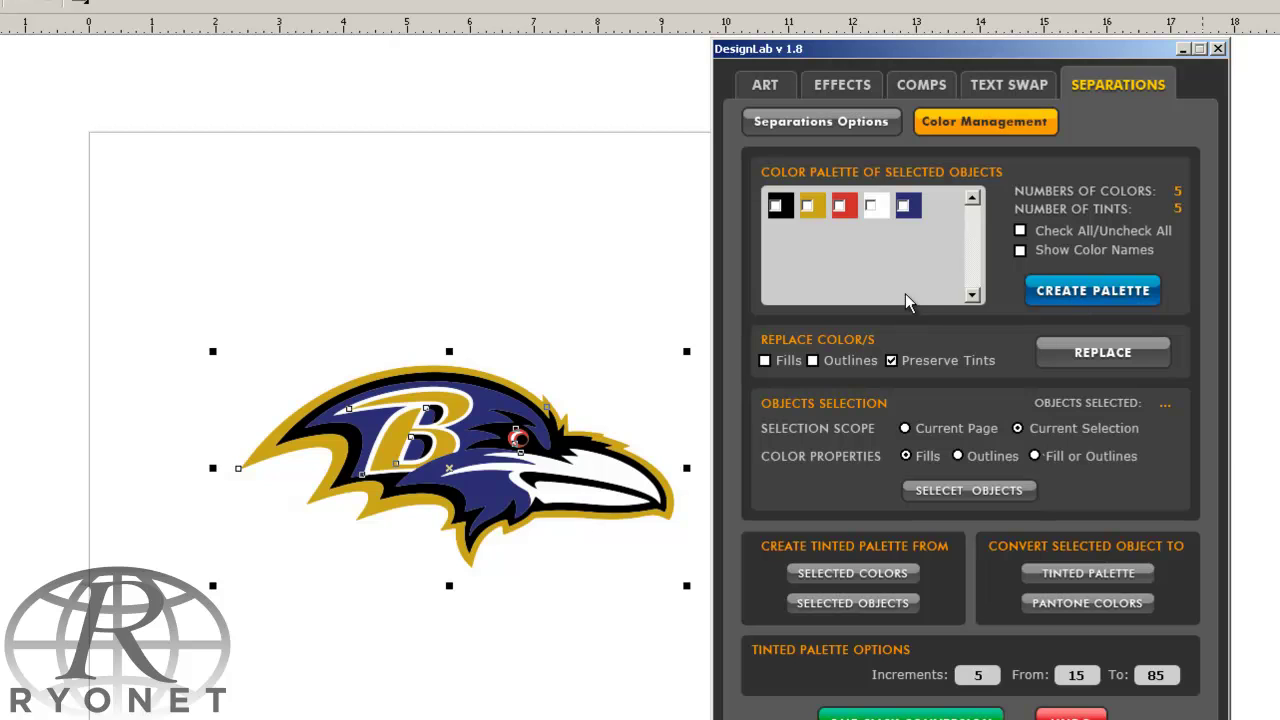
left_click(776, 206)
left_click(870, 716)
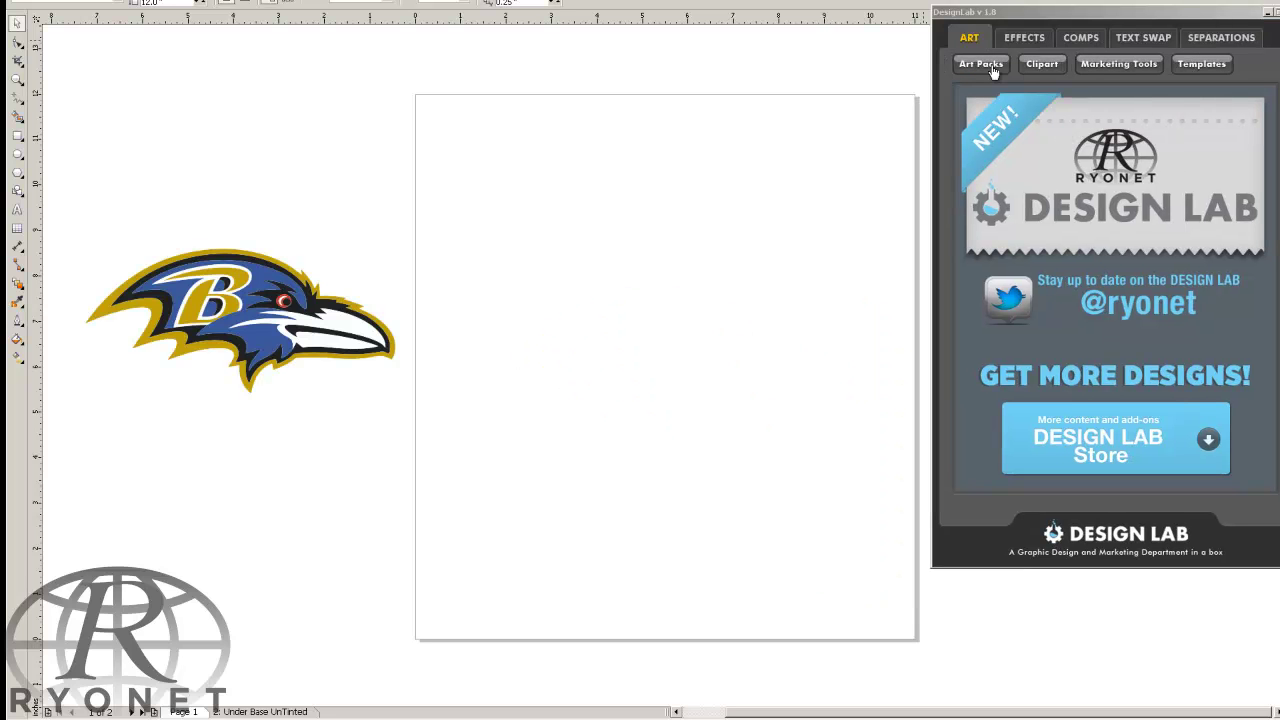
- Search the Design Lab templates for 'football'
left_click(993, 70)
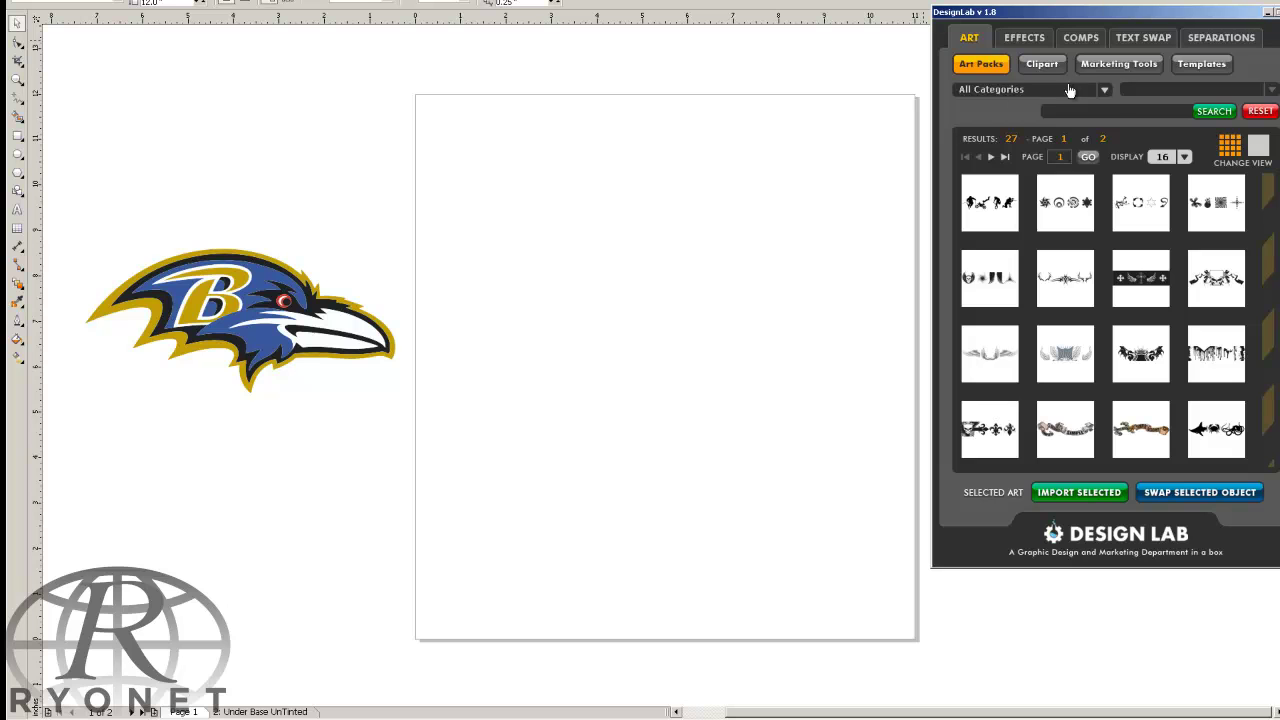
left_click(1195, 72)
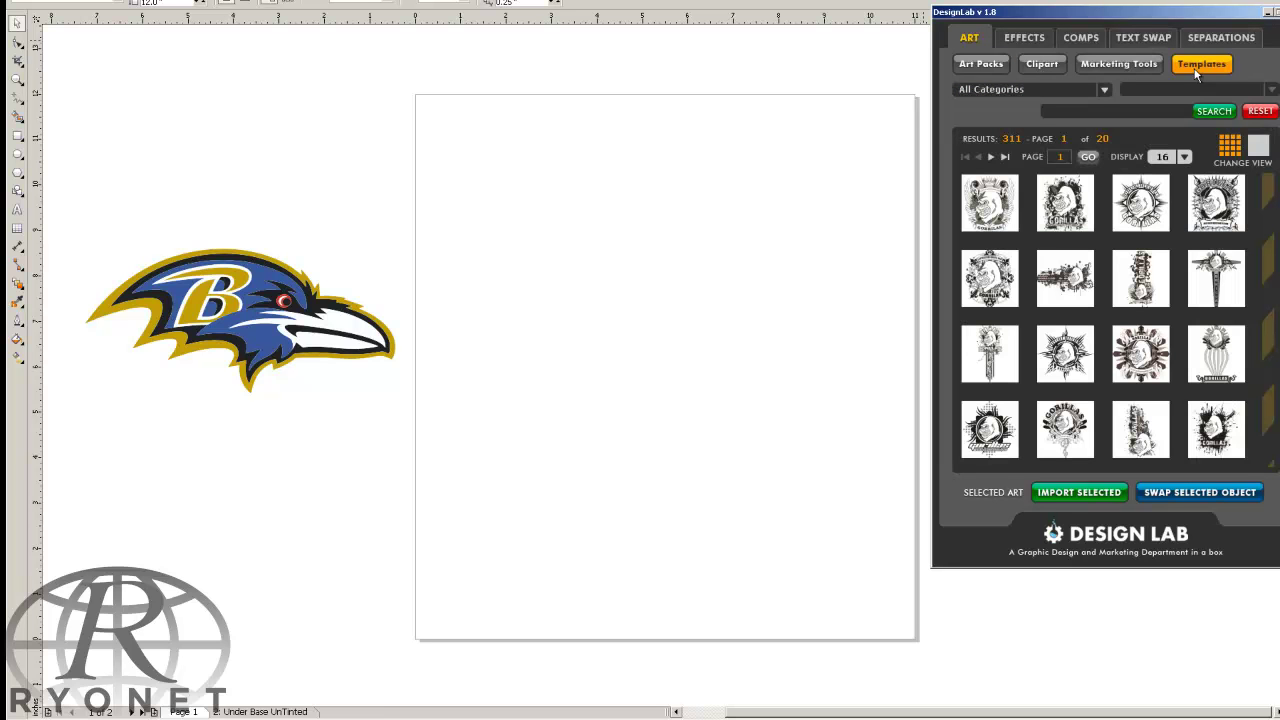
left_click(1125, 110)
type("football")
key("Return")
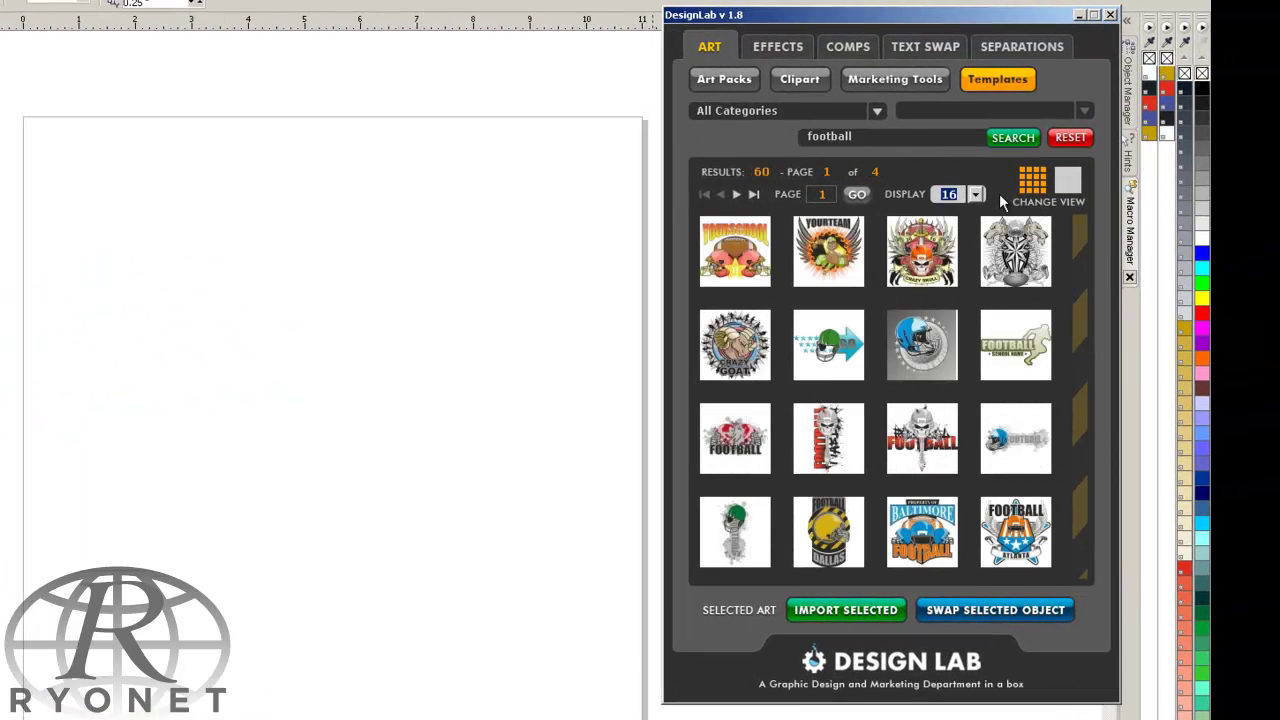
- Show 100 results per page so all 60 football templates appear together
left_click(975, 194)
left_click(975, 248)
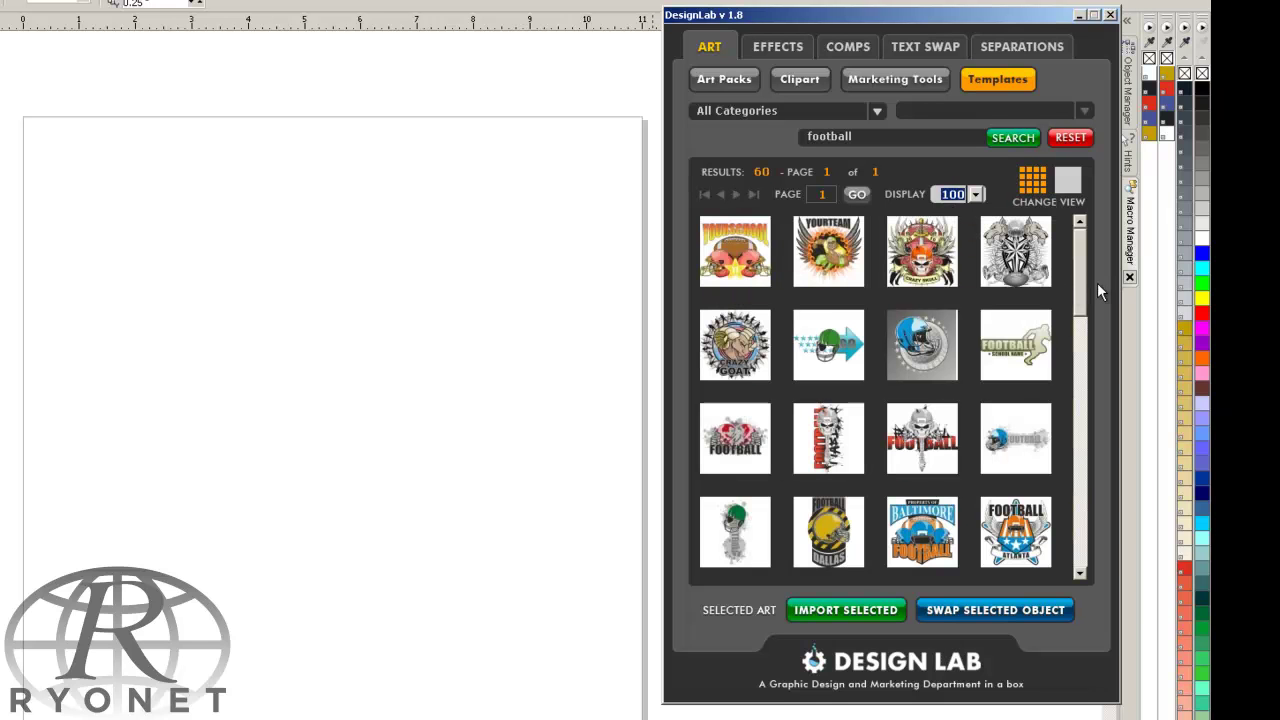
left_click_drag(1088, 300, 1096, 275)
- Place the Crazy Skull football template in the current document and ungroup it
double_click(924, 276)
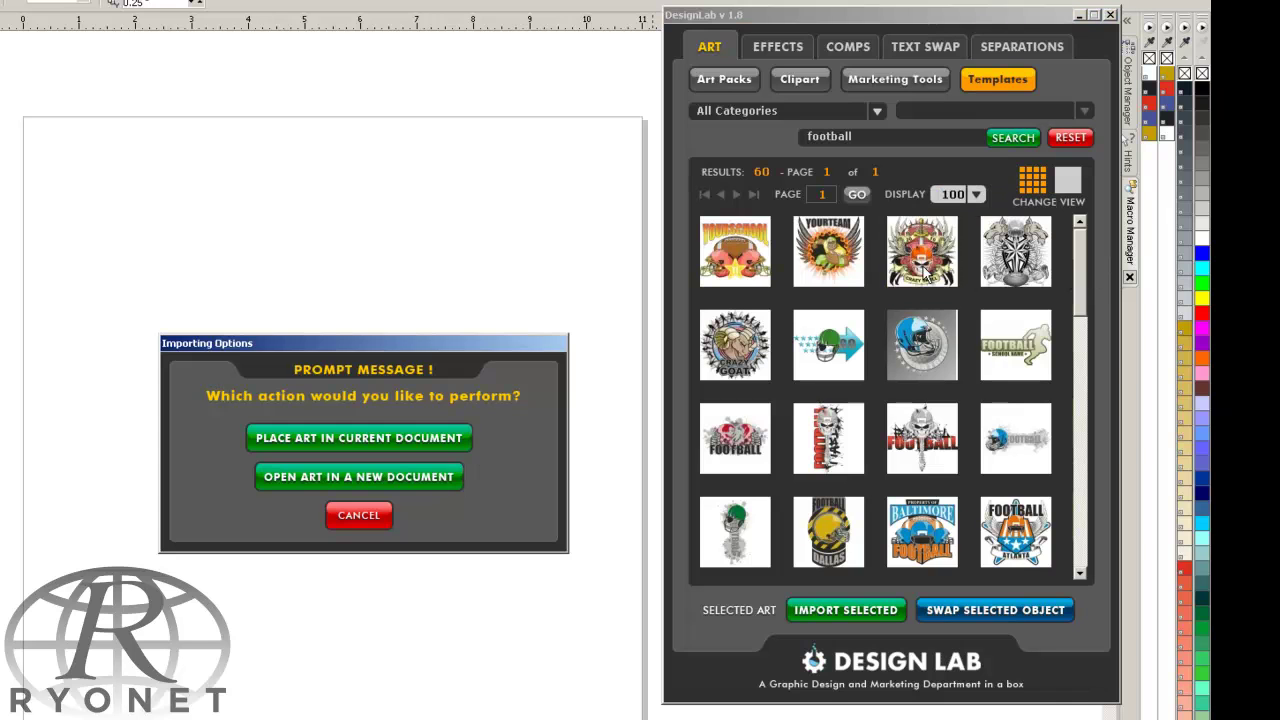
left_click(387, 446)
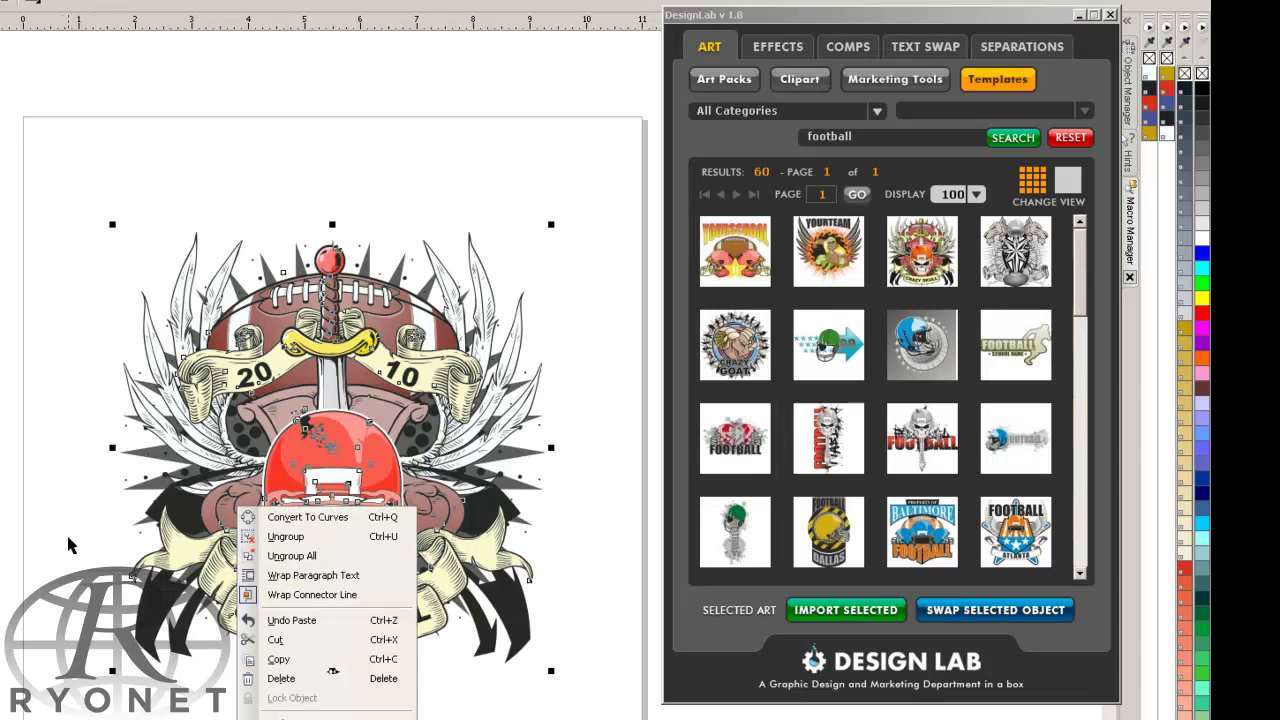
right_click(336, 456)
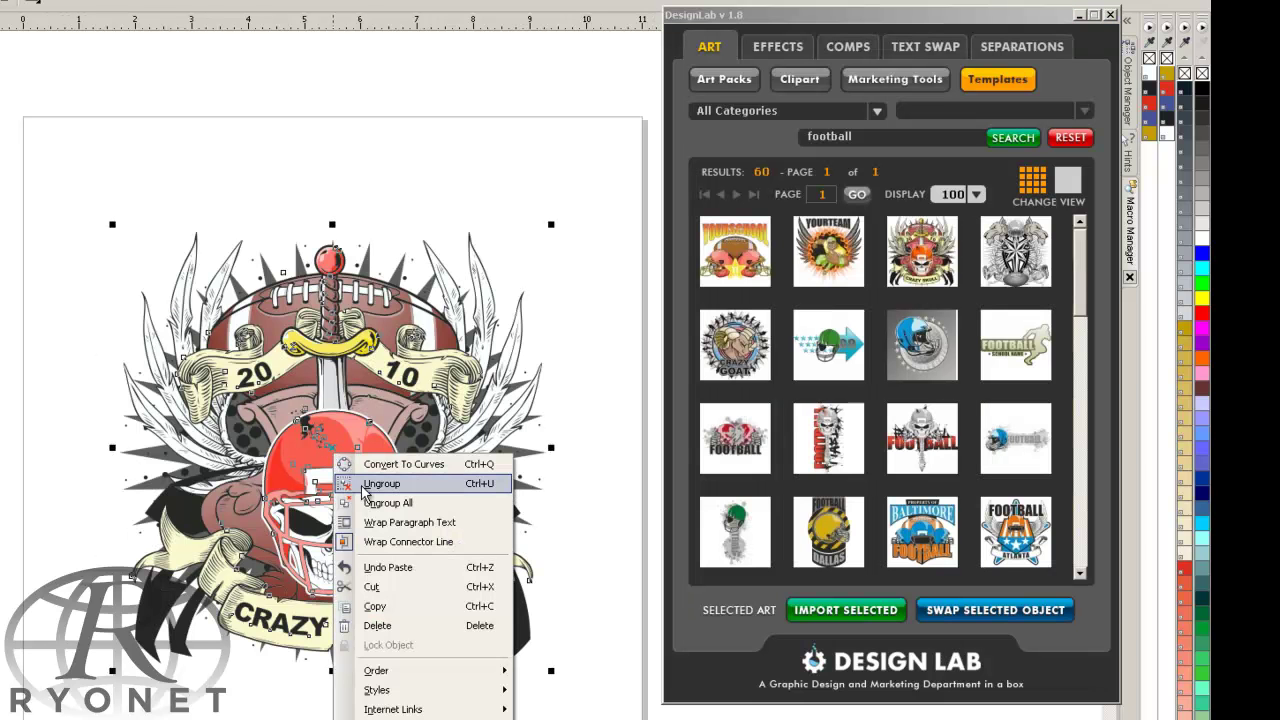
left_click(350, 483)
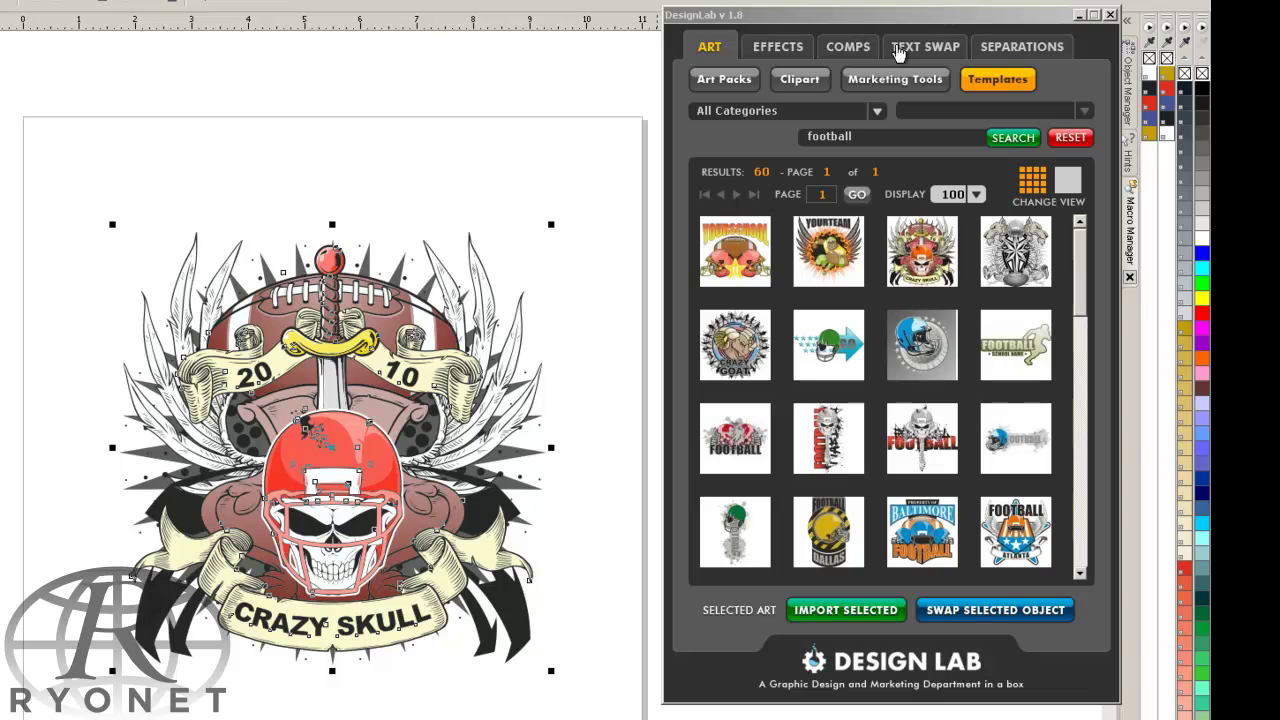
- Use Text Swap to change the year text from 10 to 11
left_click(903, 53)
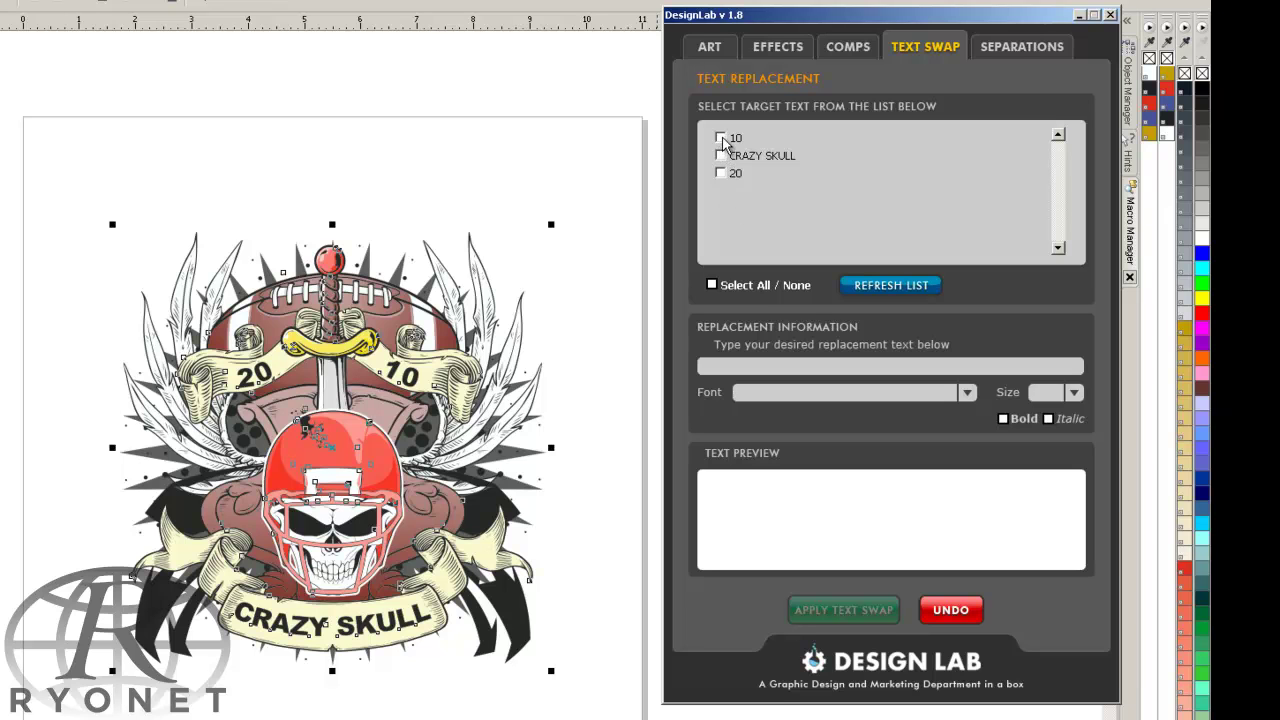
left_click(720, 137)
left_click(737, 364)
type("11")
left_click(836, 614)
left_click(350, 634)
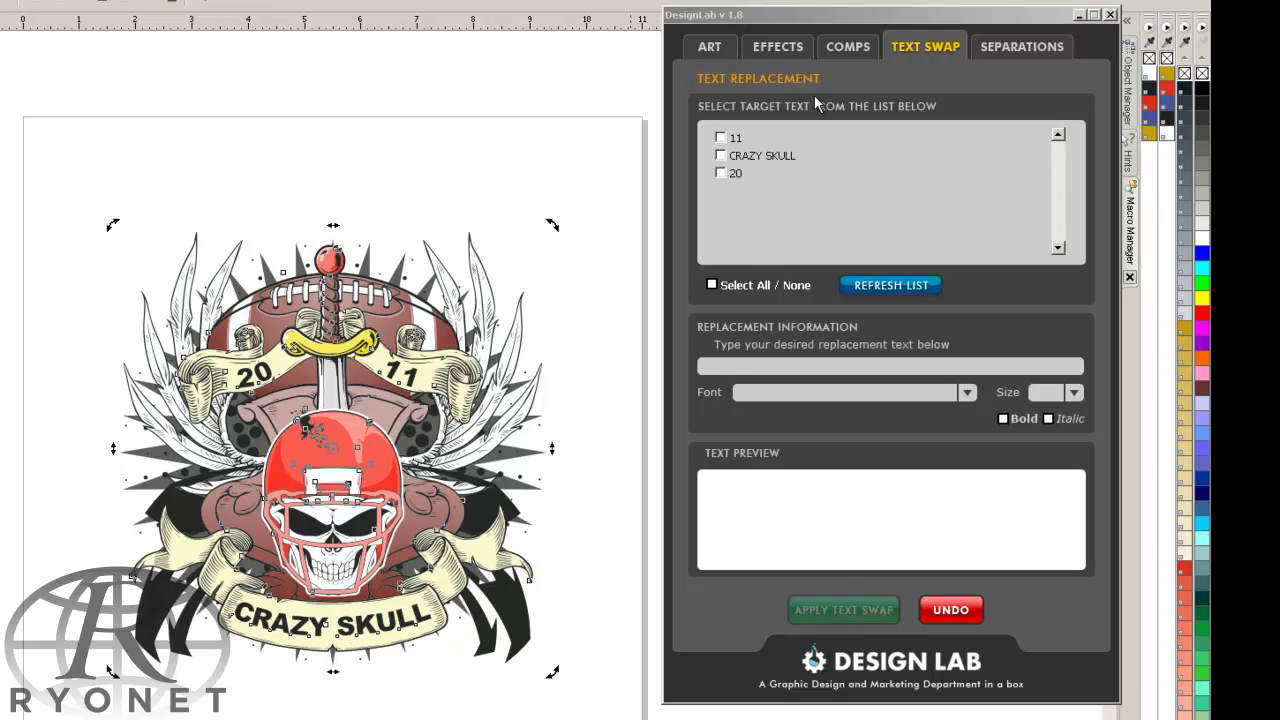
- Swap the CRAZY SKULL banner text for BALTIMORE
left_click(720, 156)
left_click(776, 366)
type("BALTIMORE")
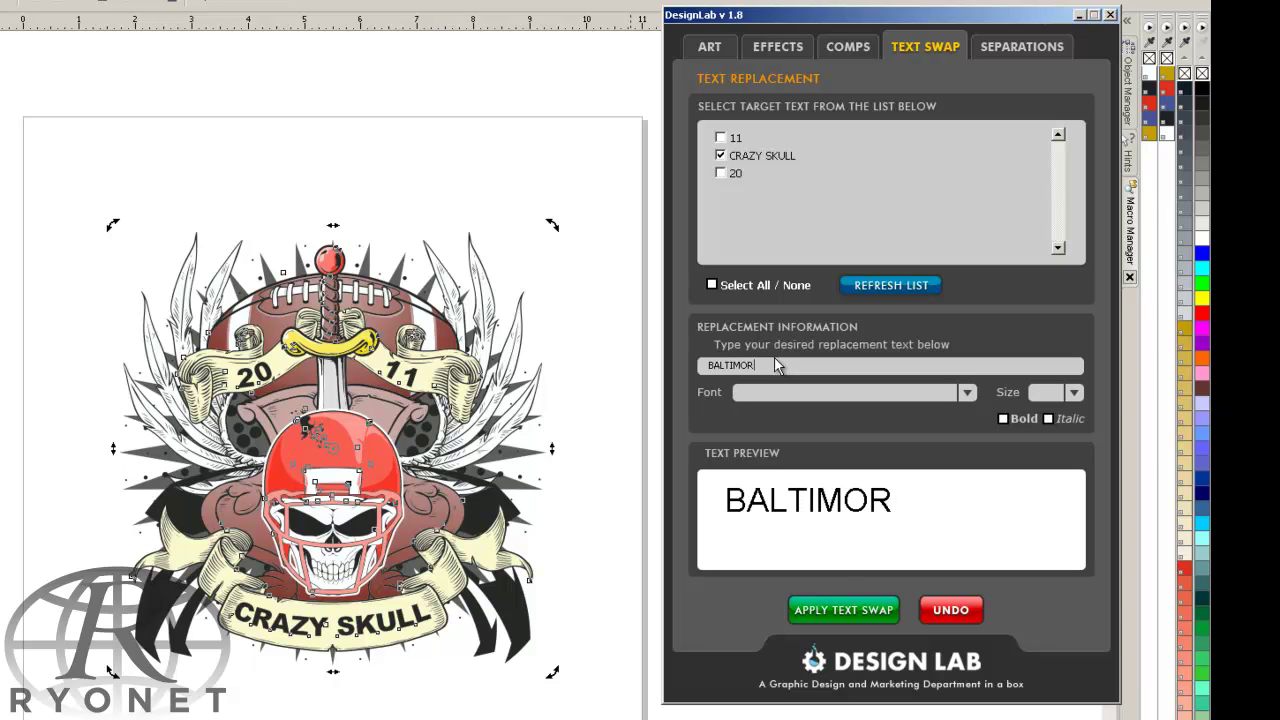
left_click(877, 609)
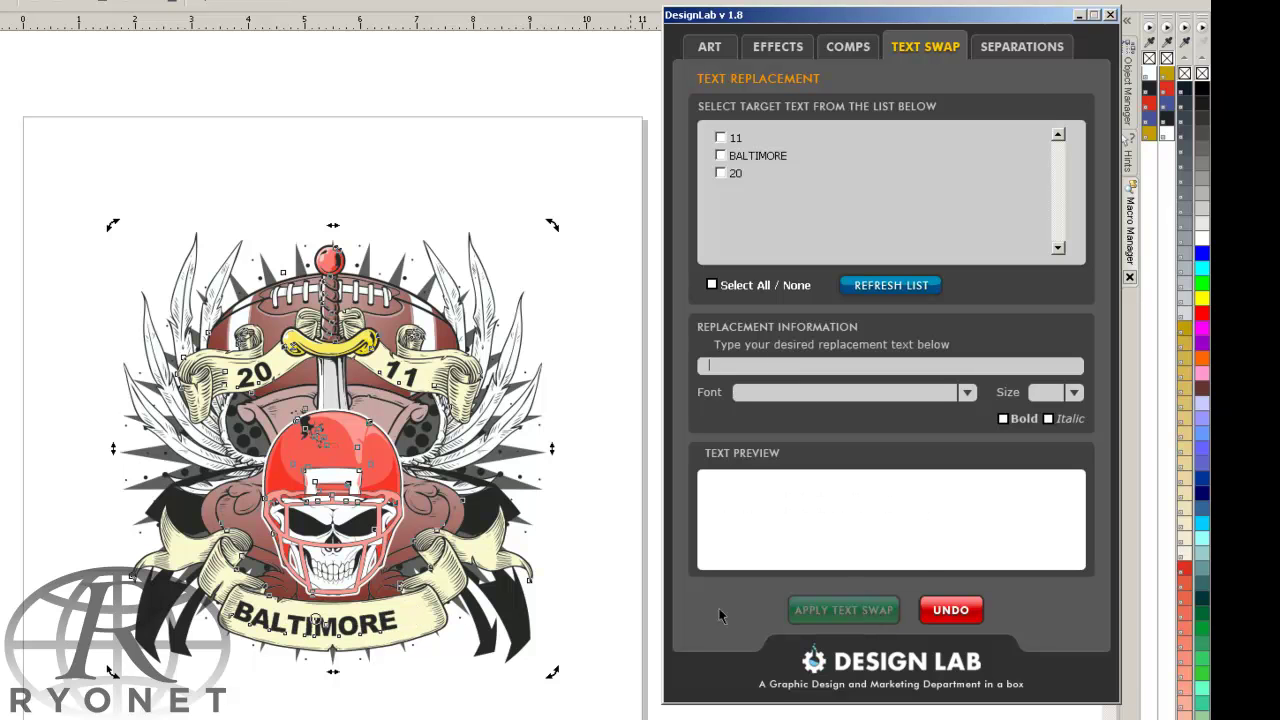
- Delete the sword from the artwork and select the skull helmet
left_click(608, 359)
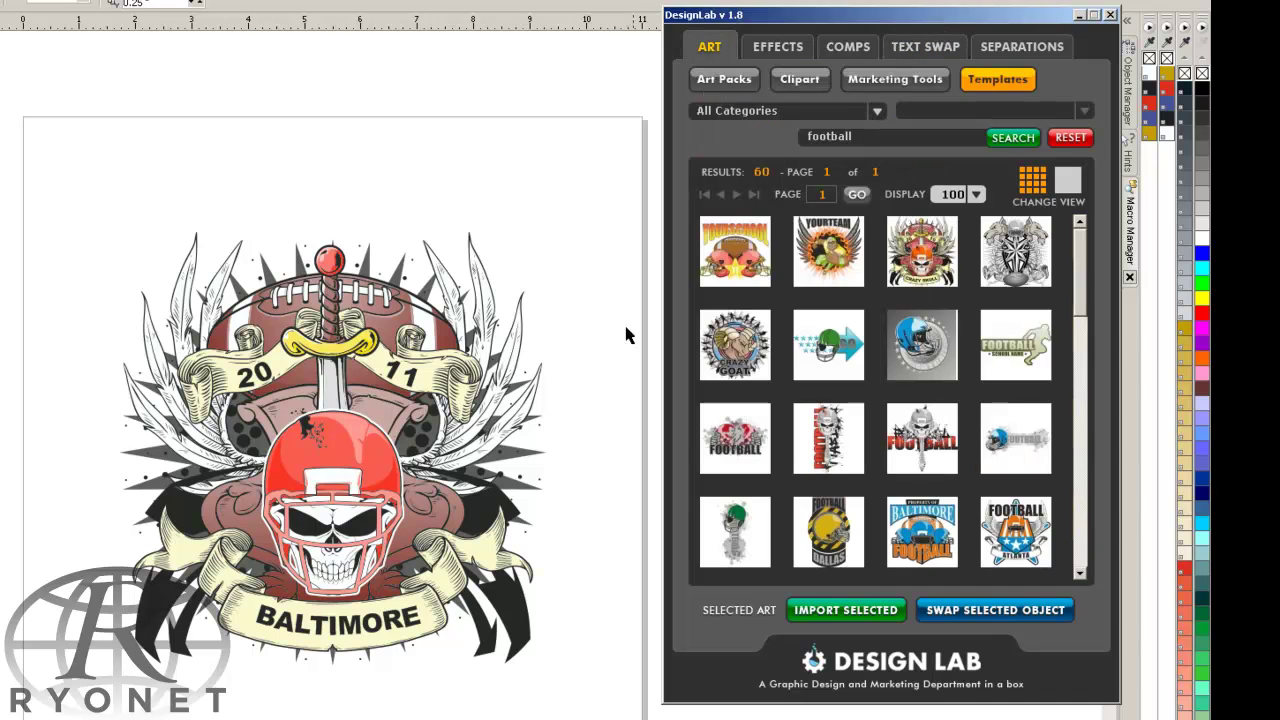
left_click(325, 345)
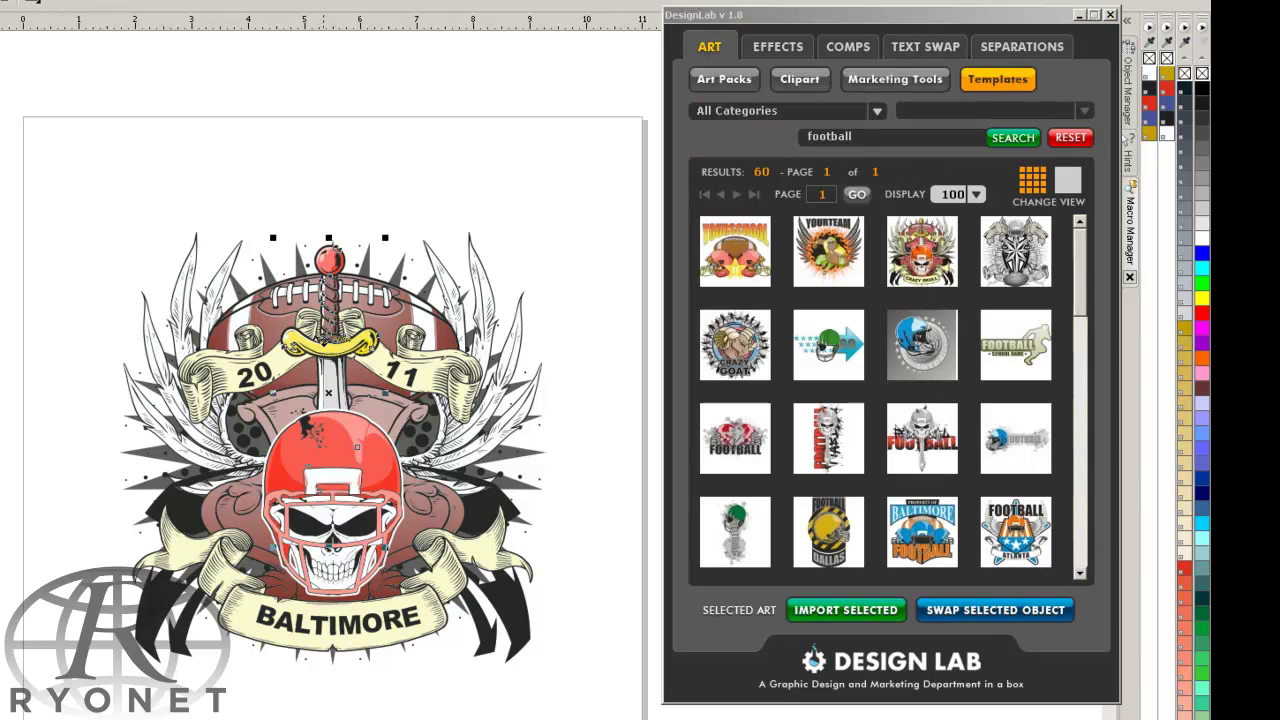
key("Delete")
left_click(348, 444)
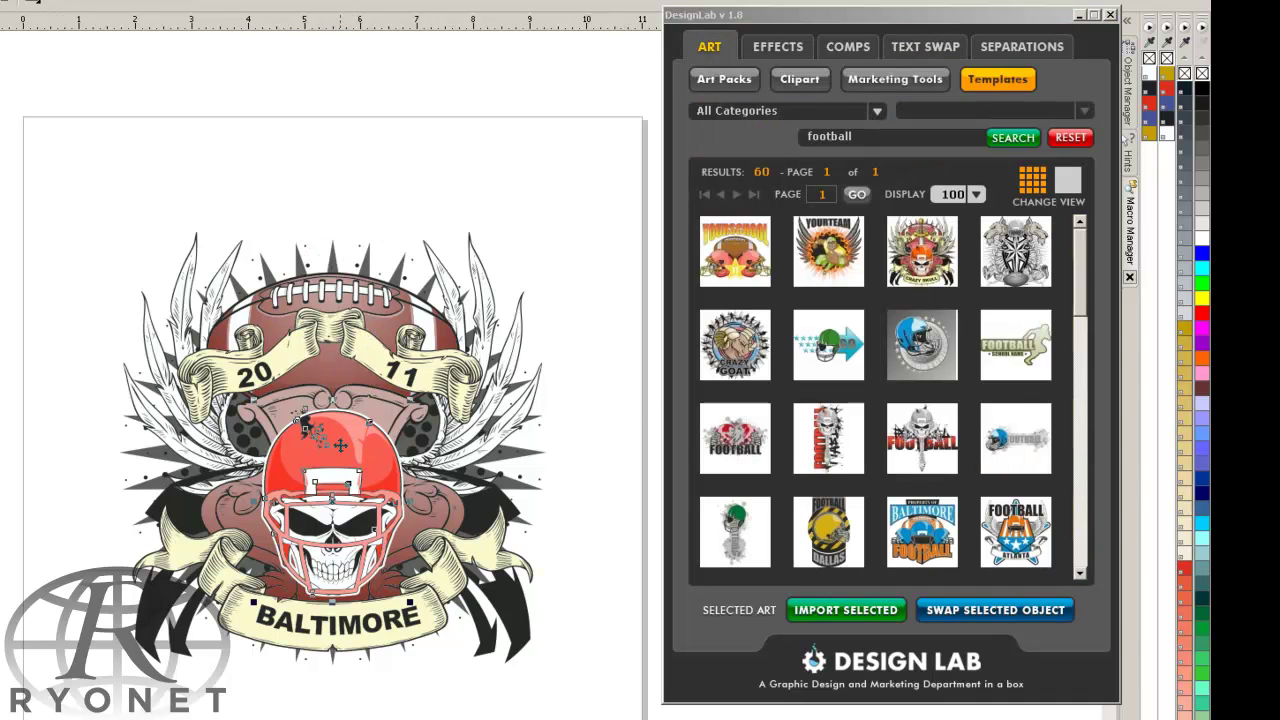
- Search clipart for 'football' and swap the helmet for the red FootBall_Helmet_01
left_click(708, 80)
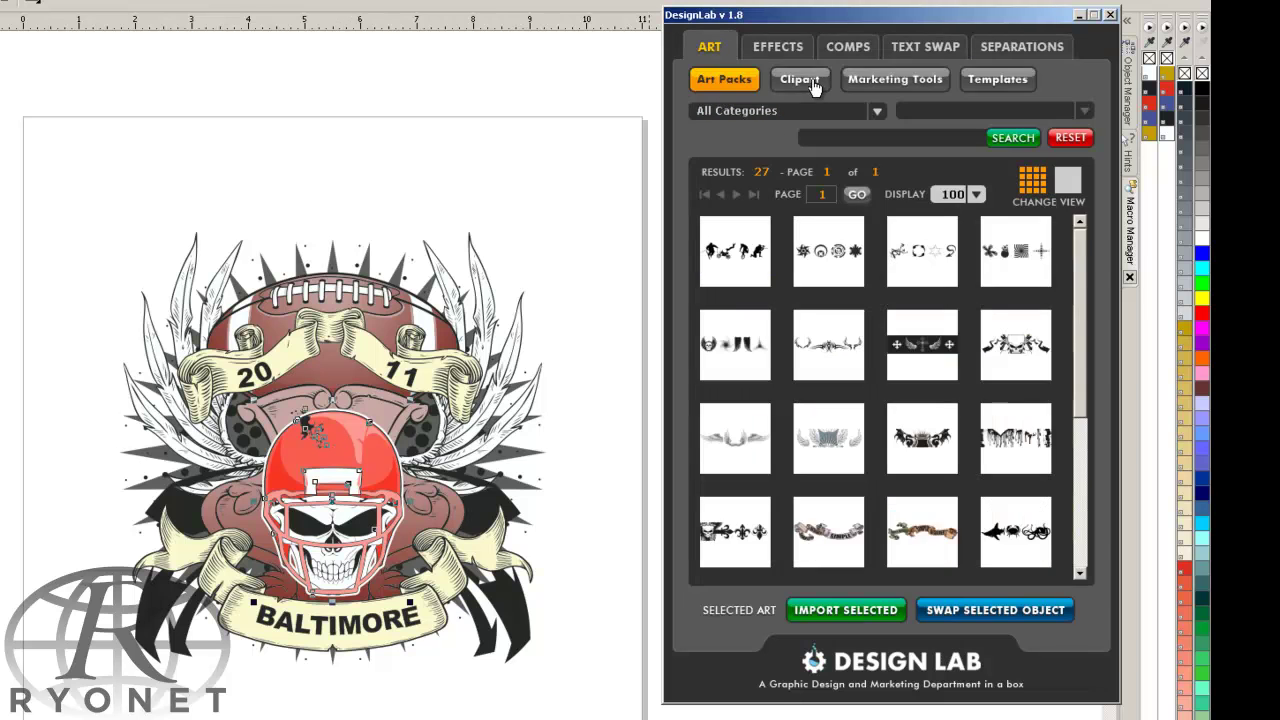
left_click(814, 82)
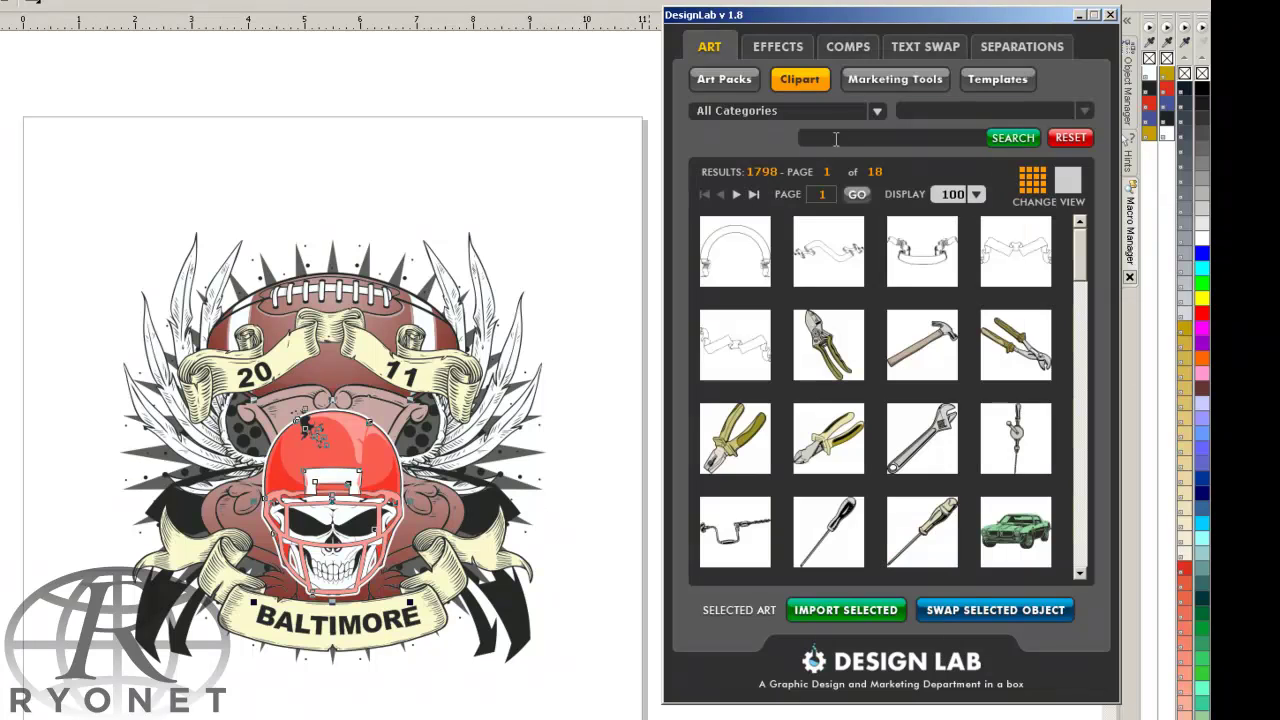
type("football")
key("Return")
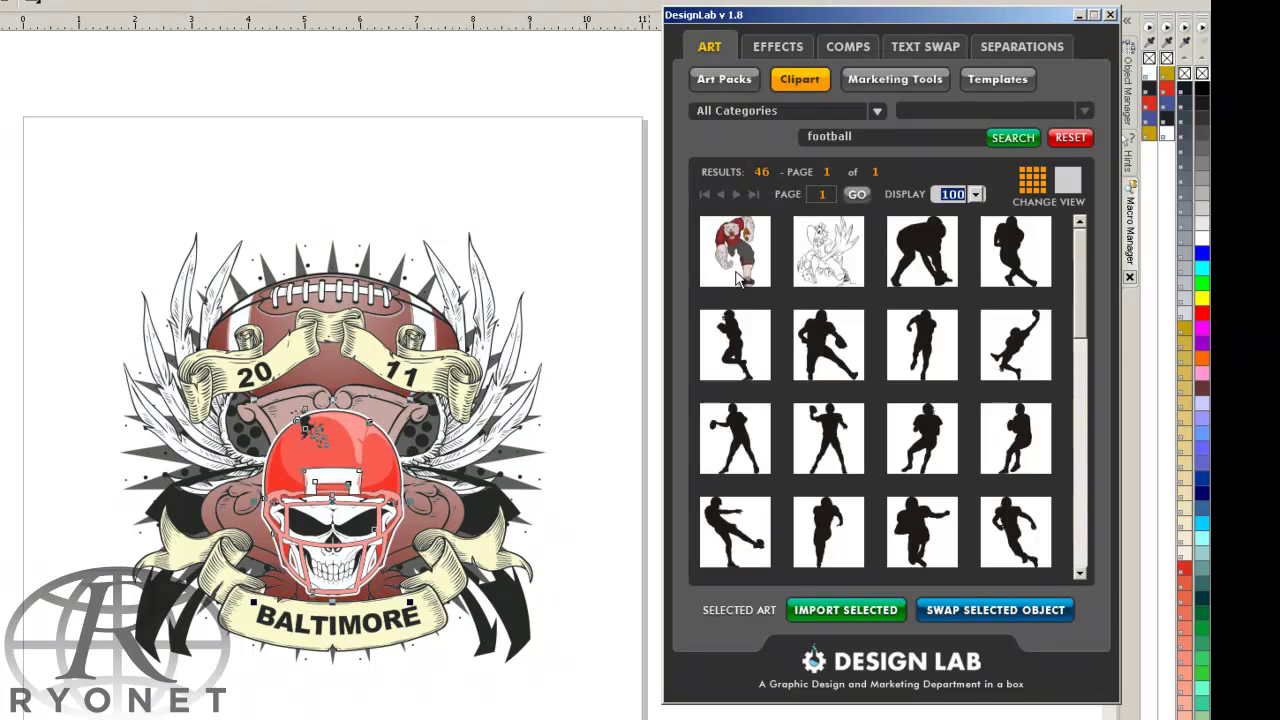
left_click_drag(1080, 272, 1061, 472)
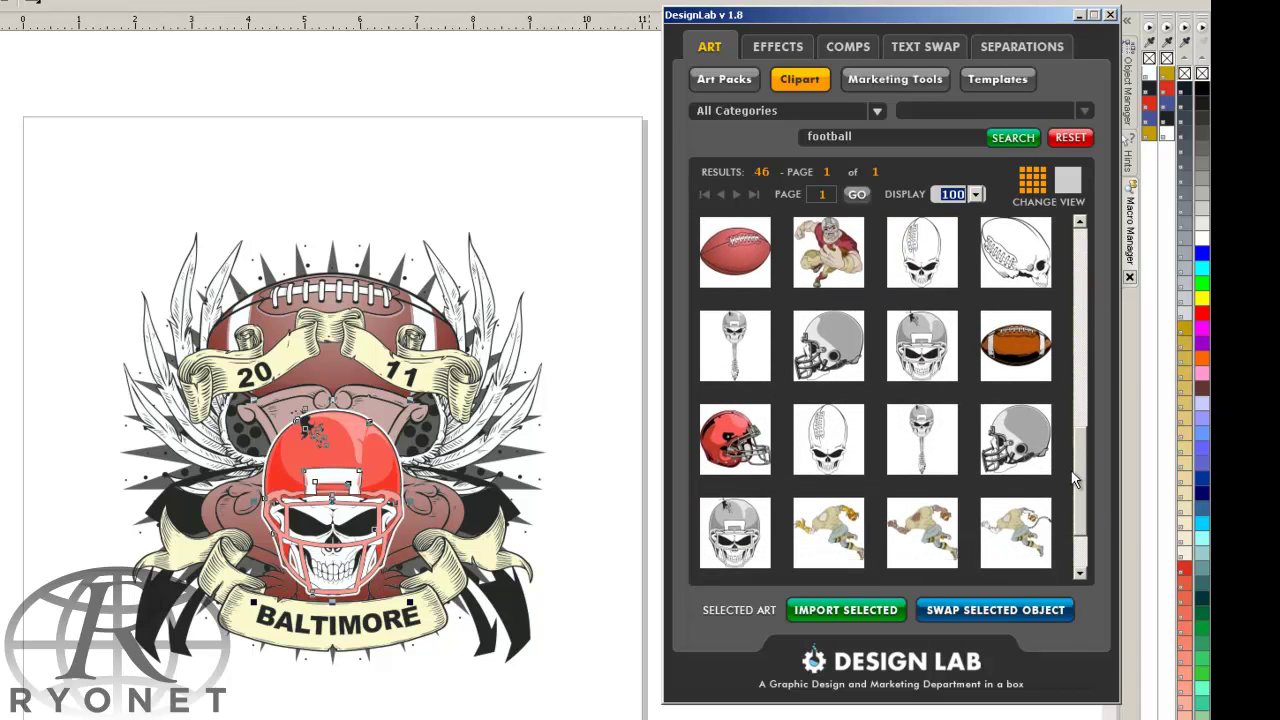
left_click(739, 449)
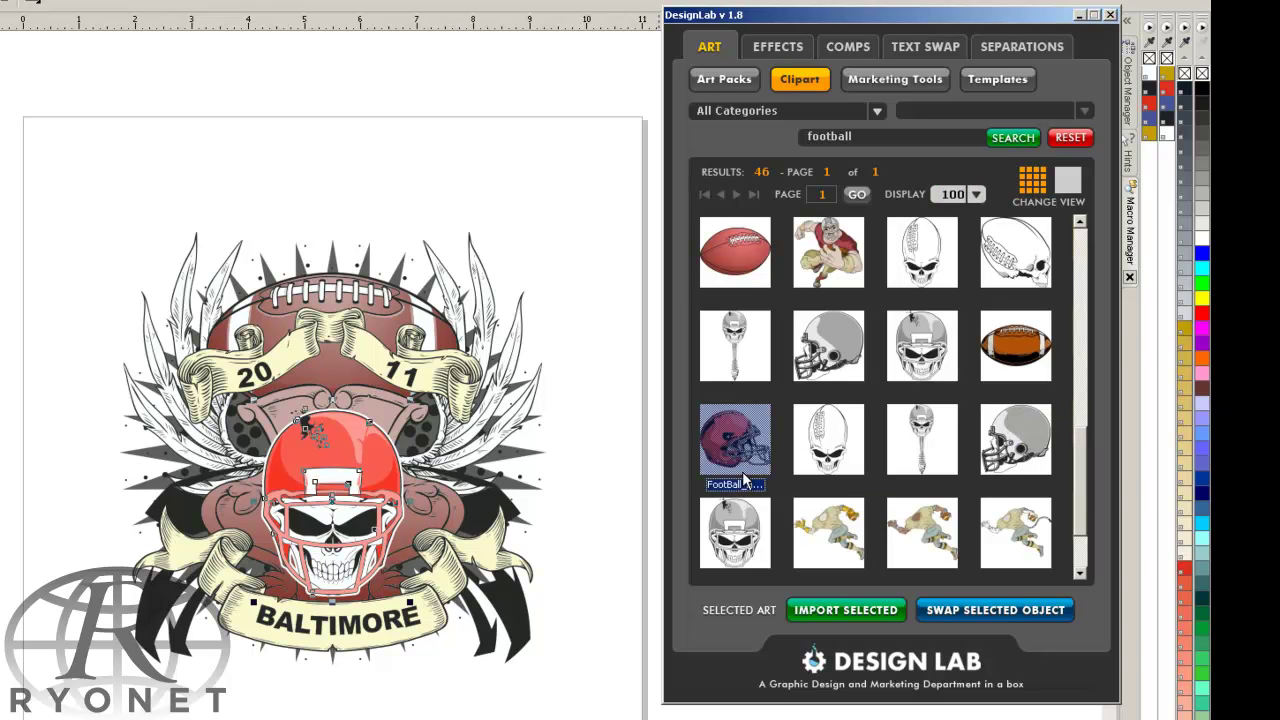
left_click(957, 612)
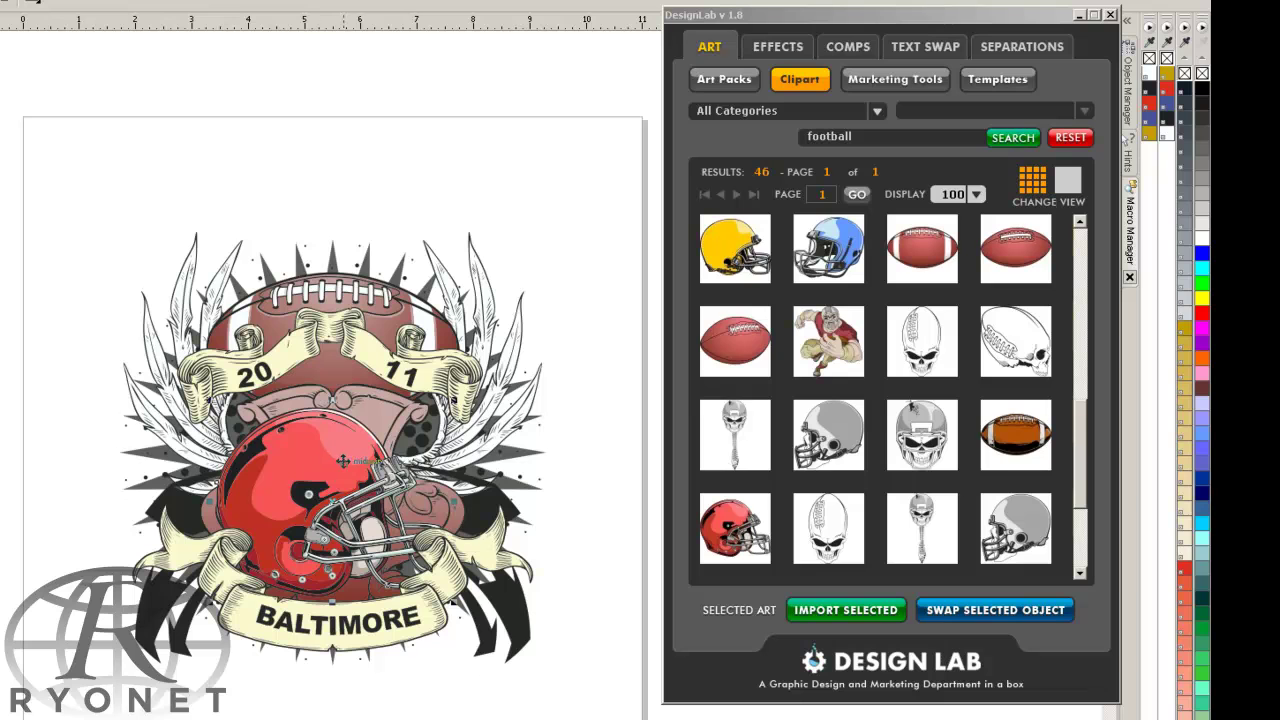
- Nudge the red helmet slightly right and down, and delete the brown football
mouse_move(289, 456)
left_mouse_down()
mouse_move(320, 462)
mouse_move(303, 460)
left_mouse_up()
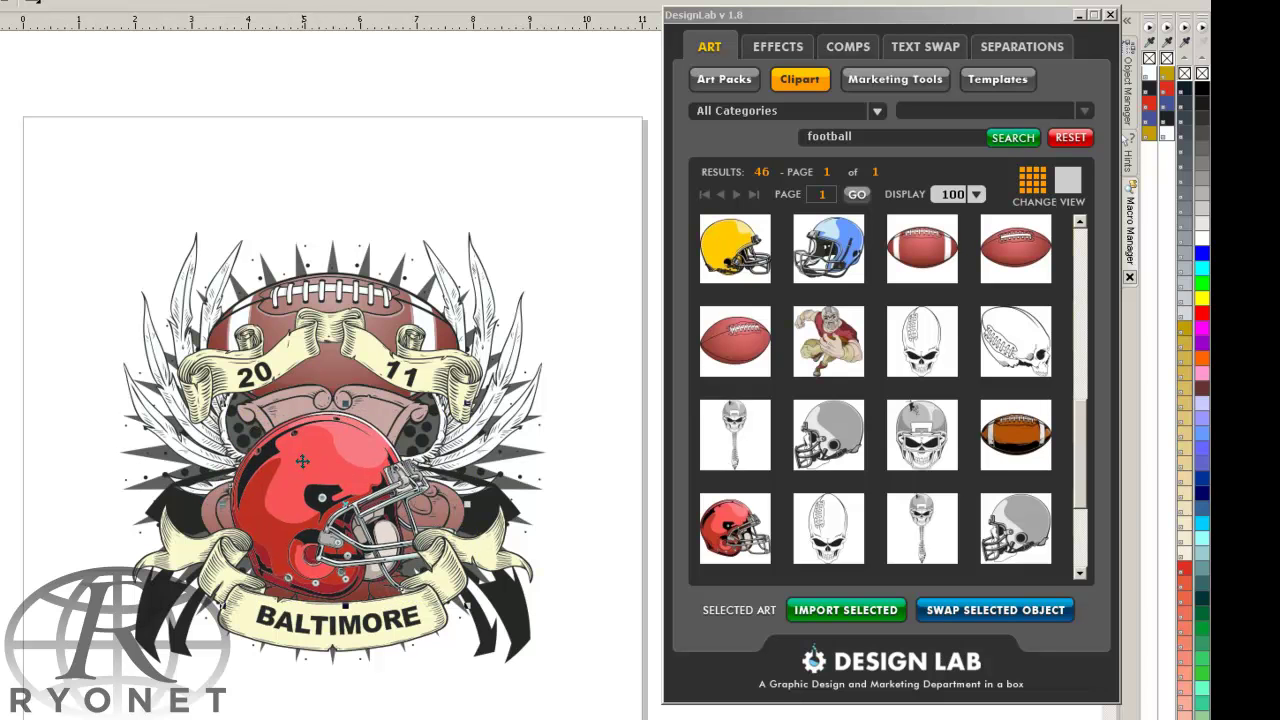
left_click(392, 317)
key("Delete")
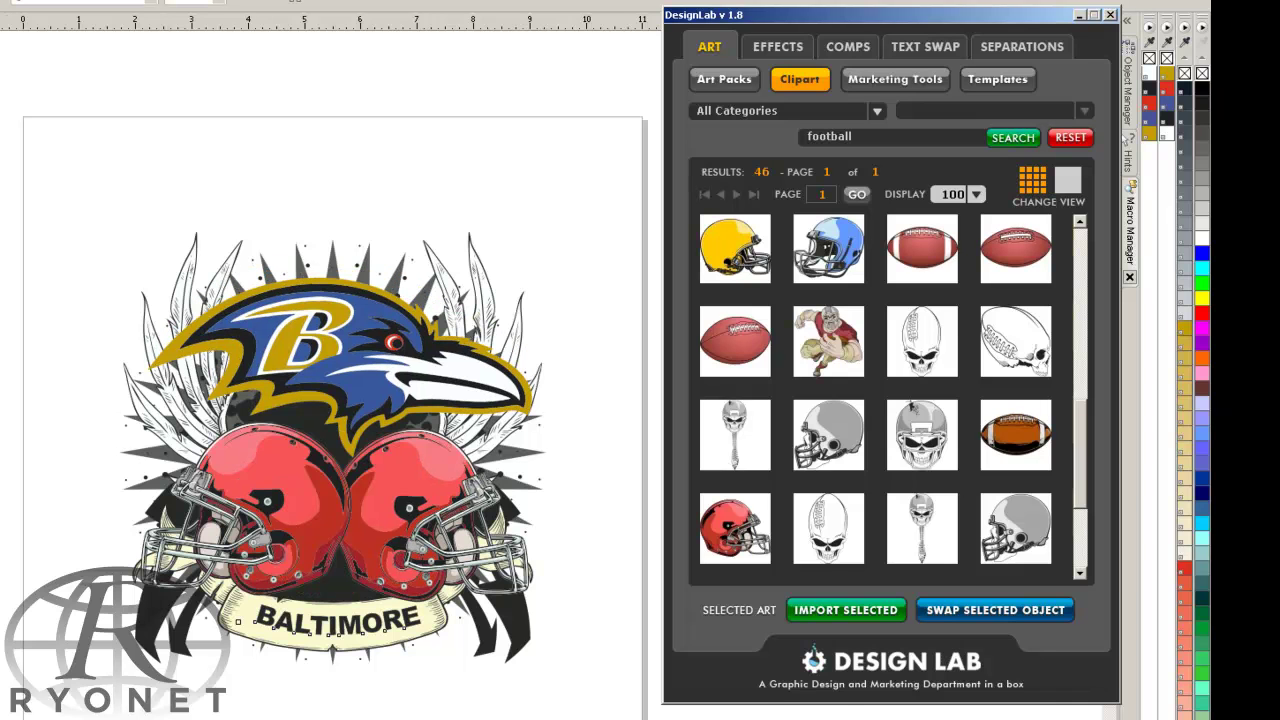
- Stretch the right red helmet slightly wider, then select the BALTIMORE banner
left_click(445, 553)
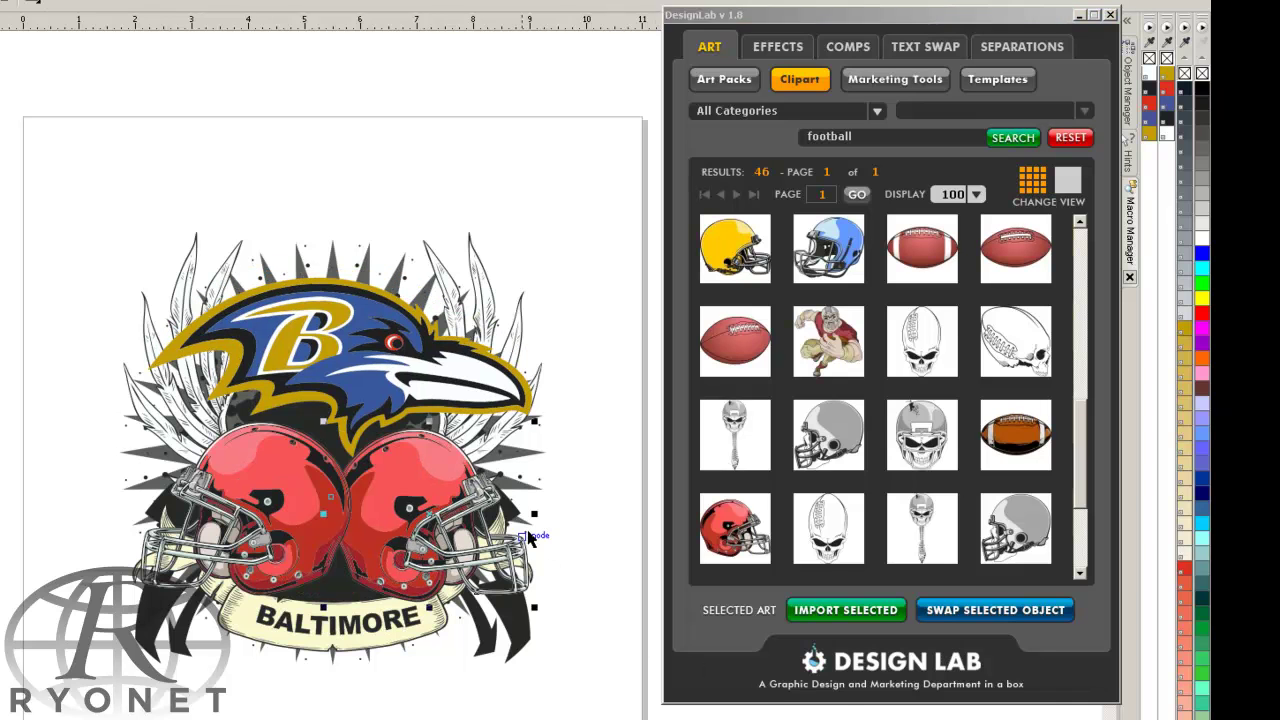
left_click_drag(533, 515, 544, 515)
left_click(358, 630)
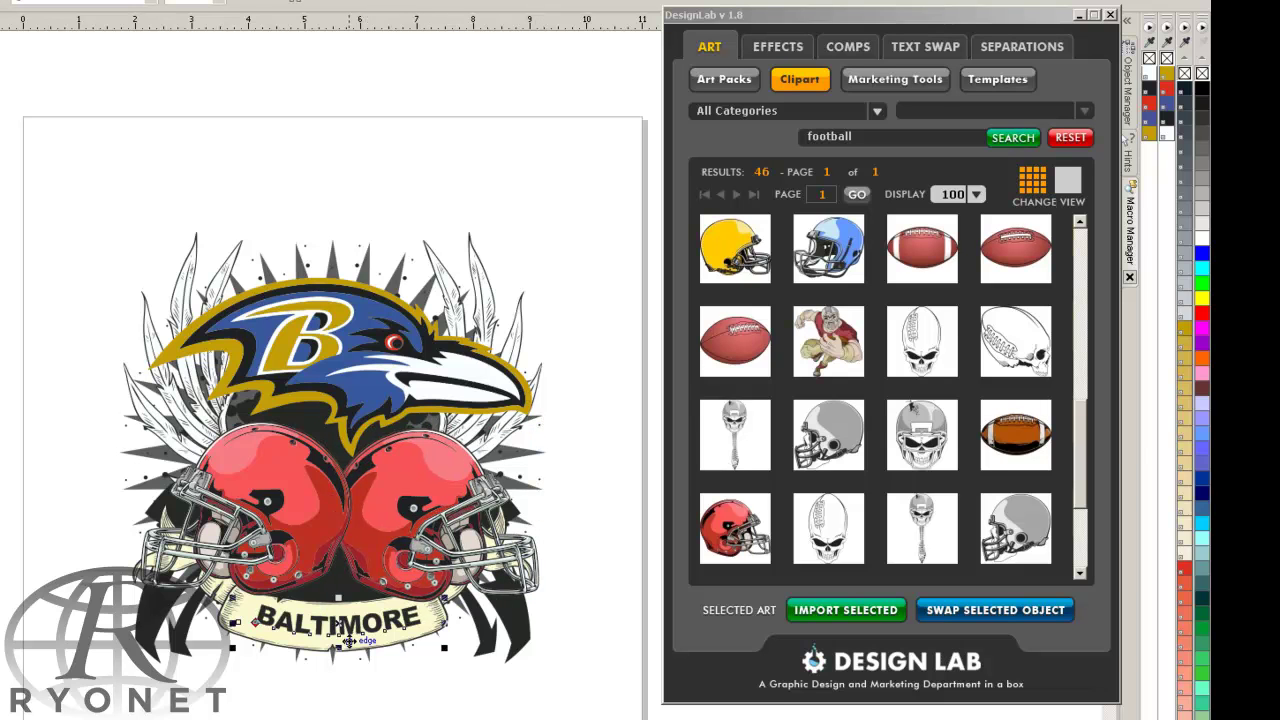
left_click(770, 48)
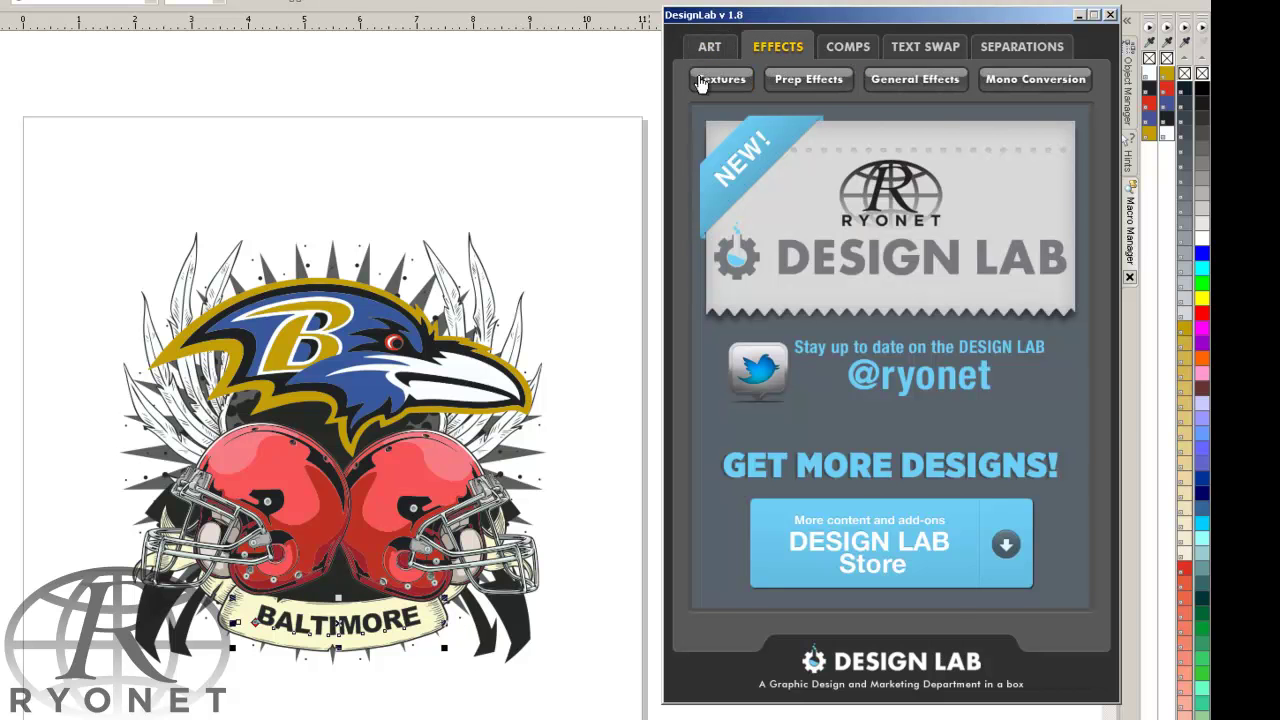
- Apply the HorizontalCracks general effect to BALTIMORE and re-centre the text on its banner
left_click(712, 78)
left_click(790, 82)
left_click(836, 244)
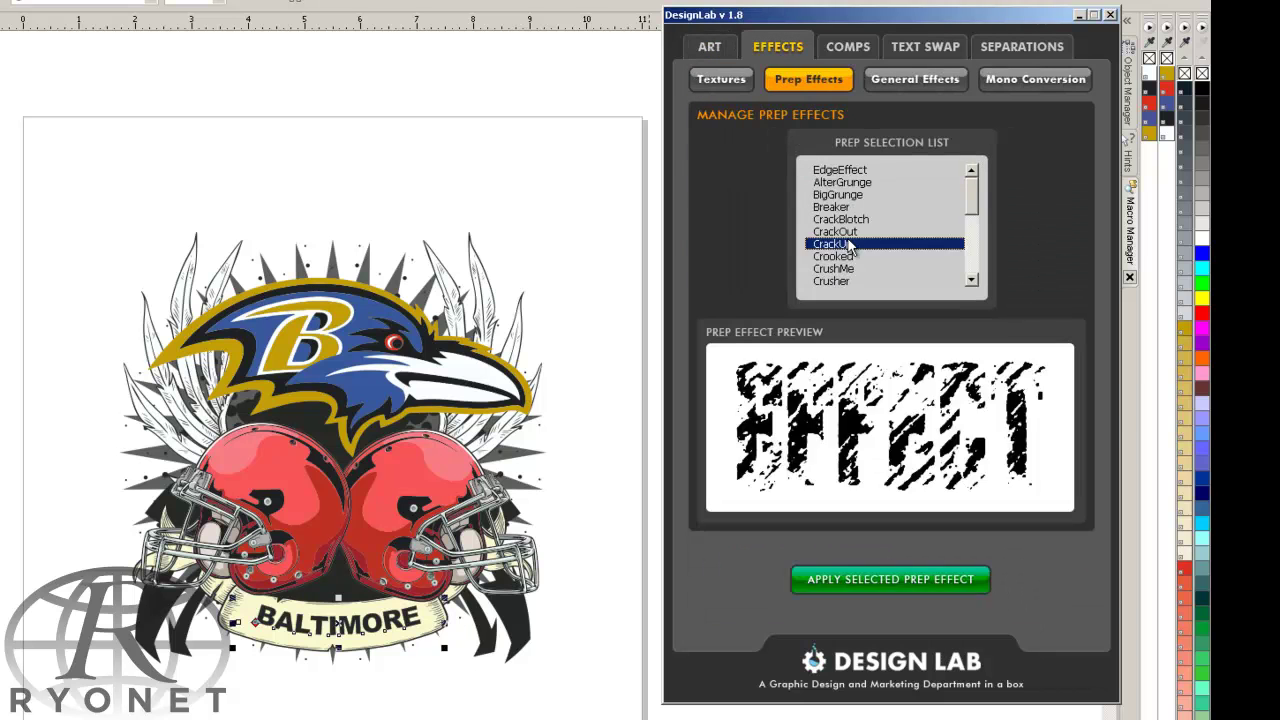
left_click(912, 80)
left_click(866, 220)
left_click(1022, 84)
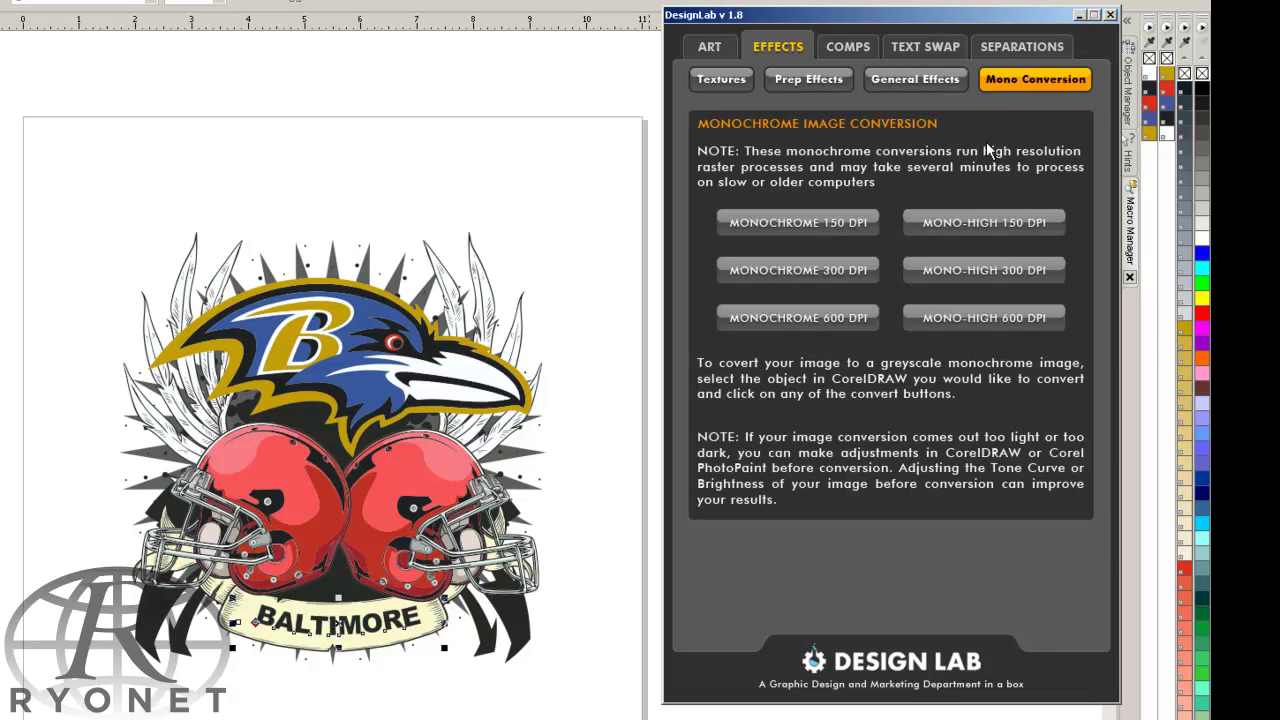
left_click(914, 79)
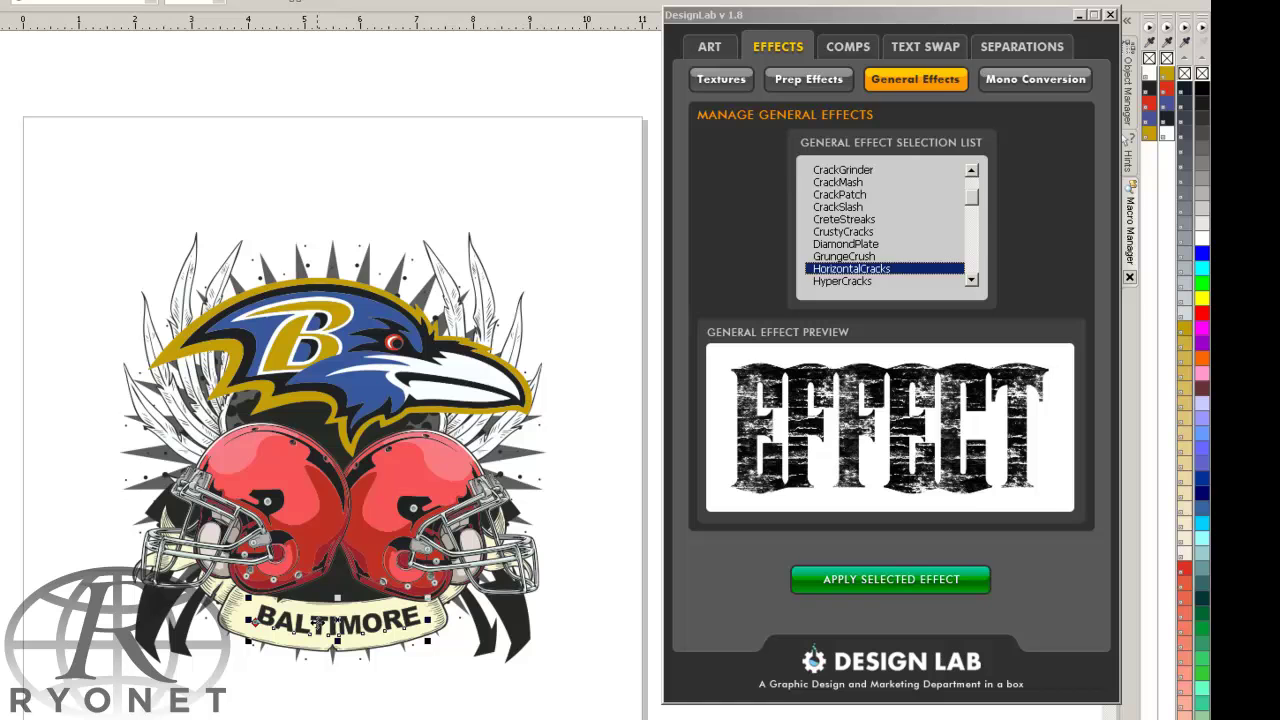
left_click(873, 585)
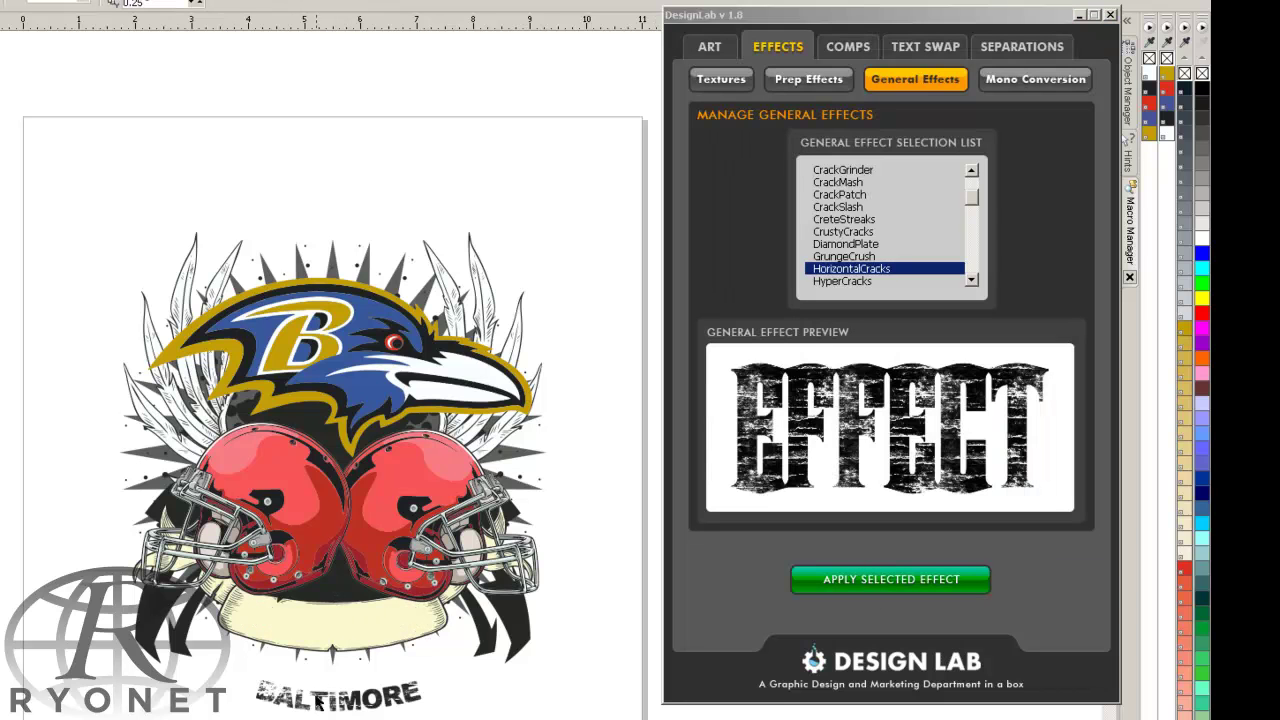
left_click_drag(344, 708, 340, 628)
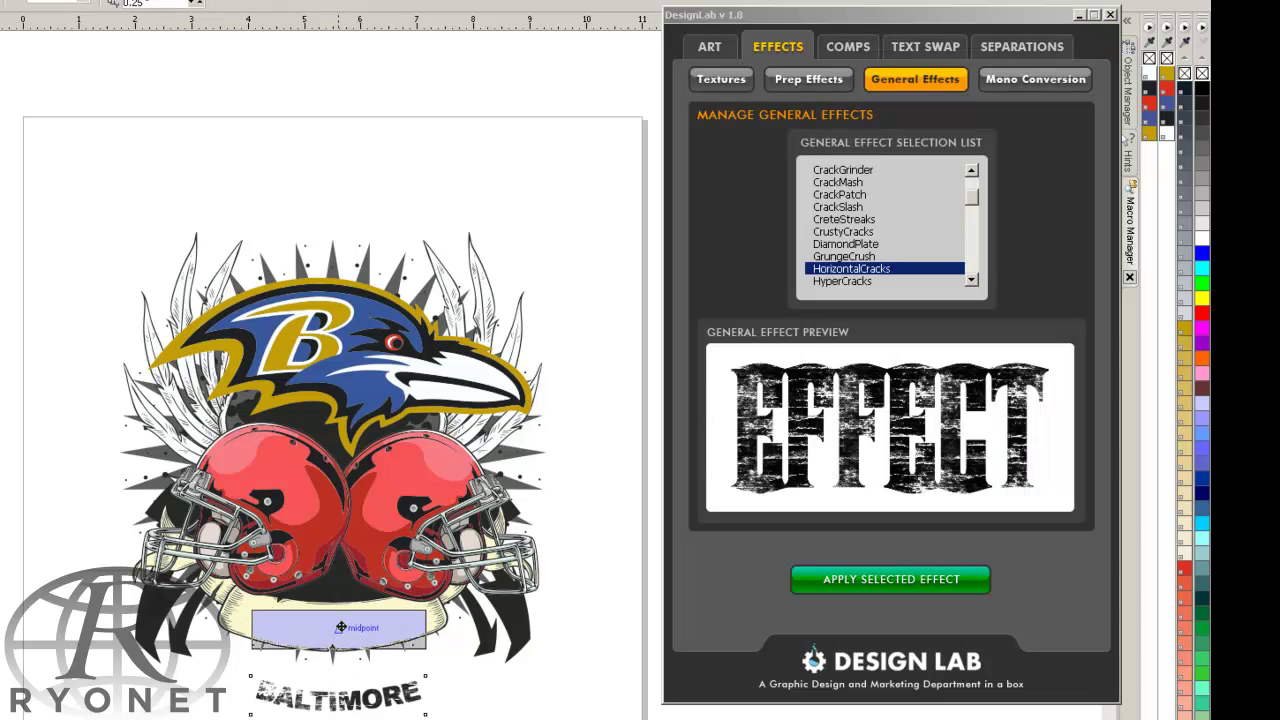
left_click_drag(341, 627, 341, 628)
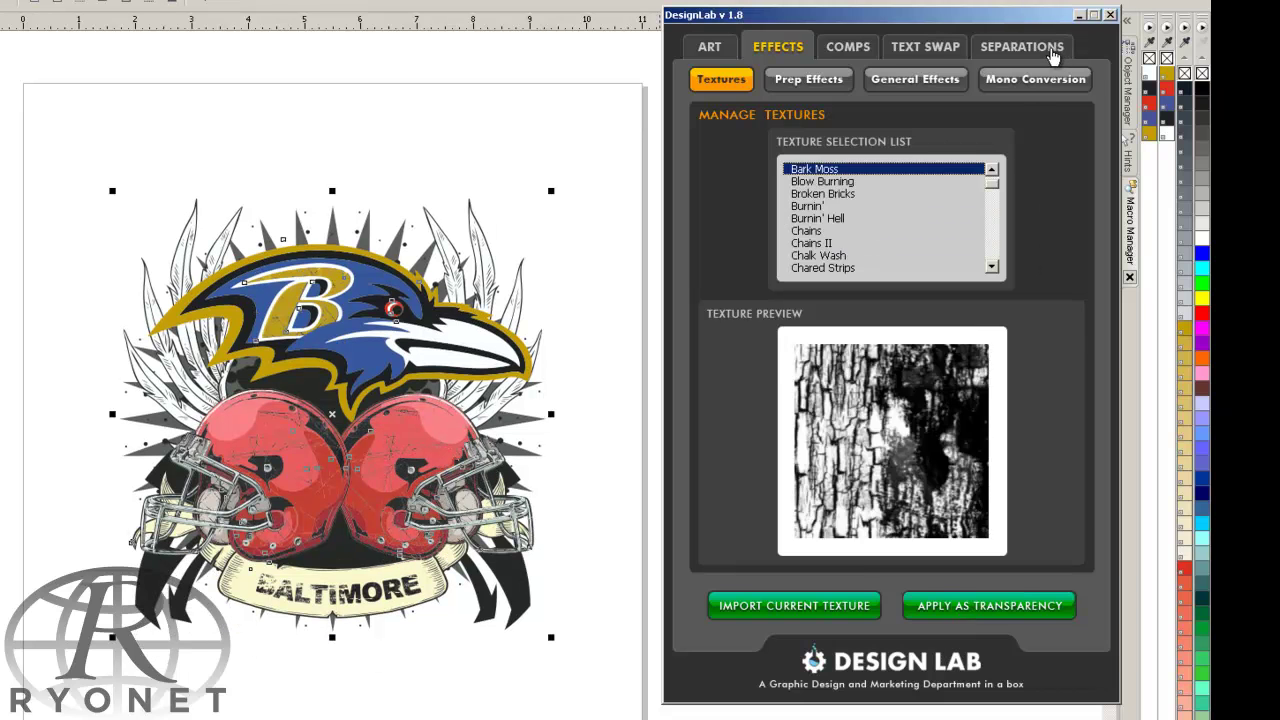
- Build a colour palette for the selected artwork and pick a Pantone replacement for the checked swatch
left_click(1050, 60)
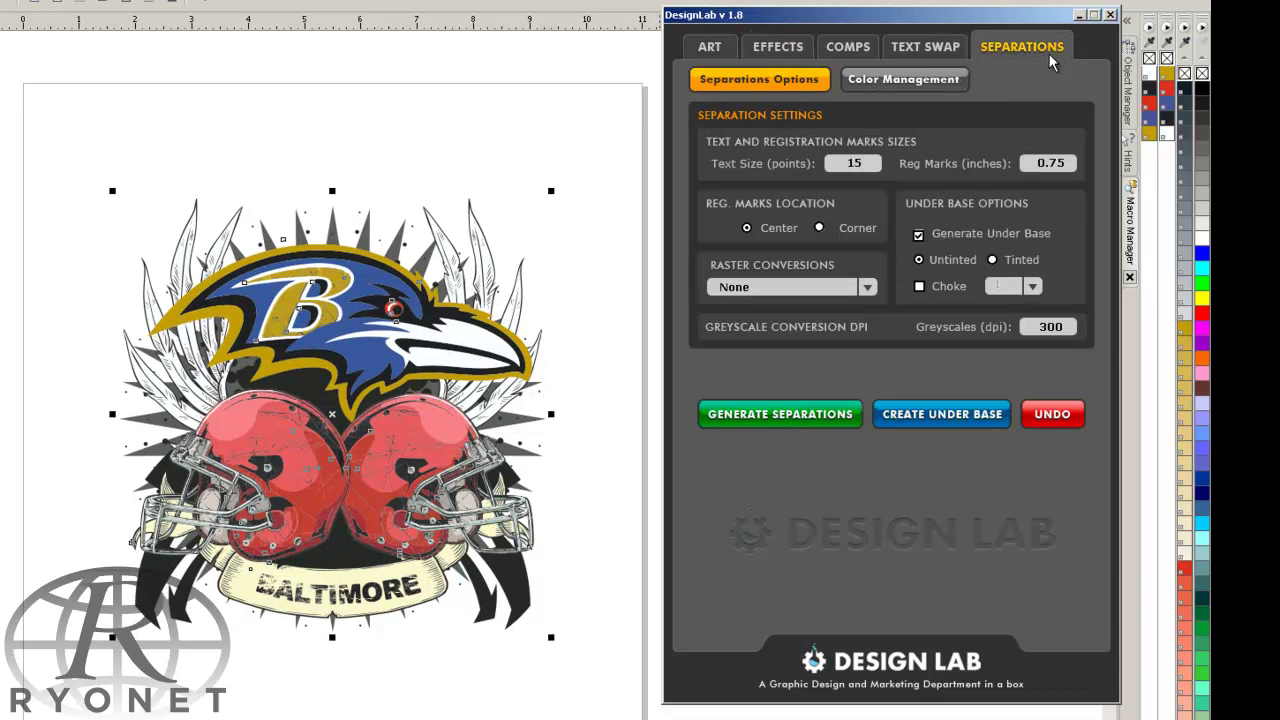
left_click(910, 81)
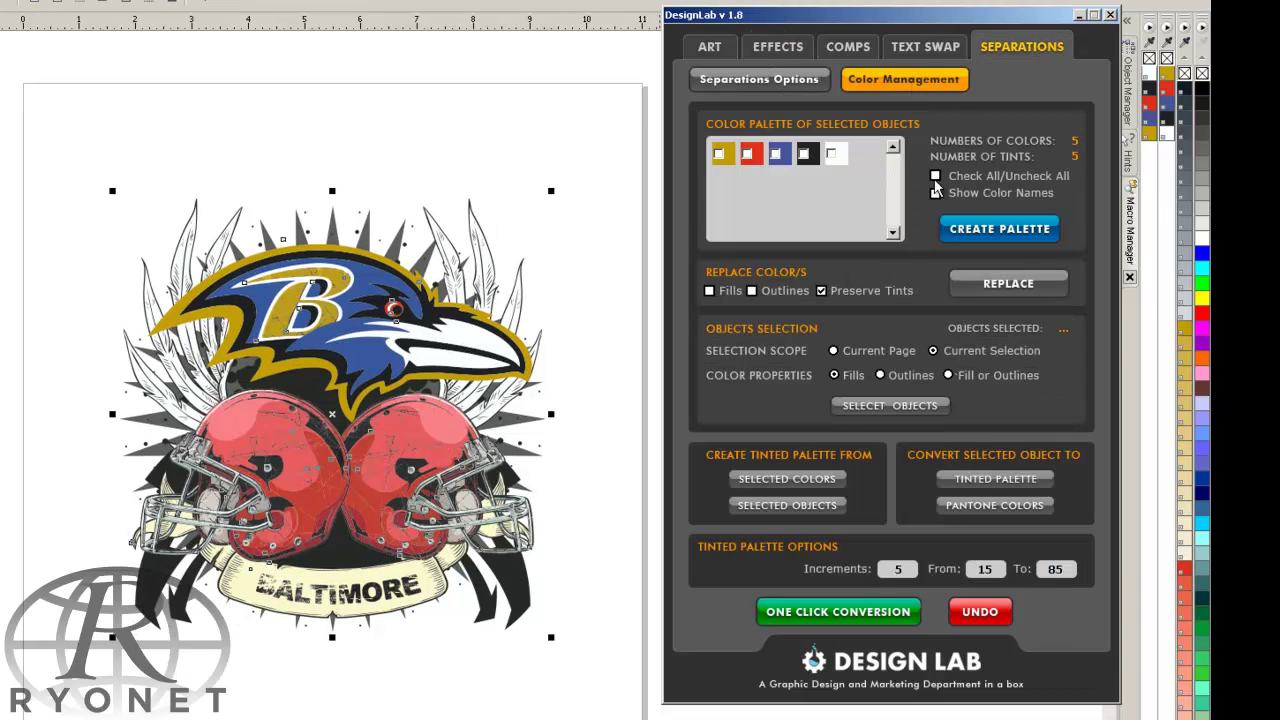
left_click(990, 230)
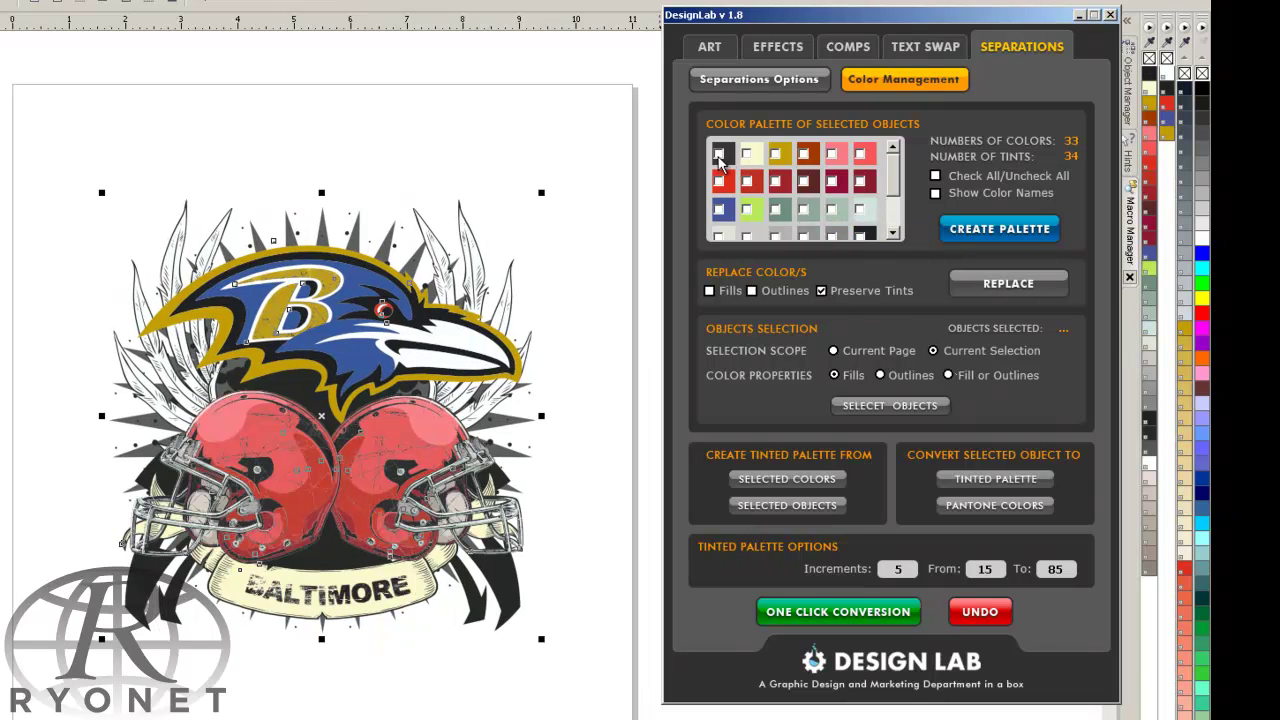
left_click(990, 229)
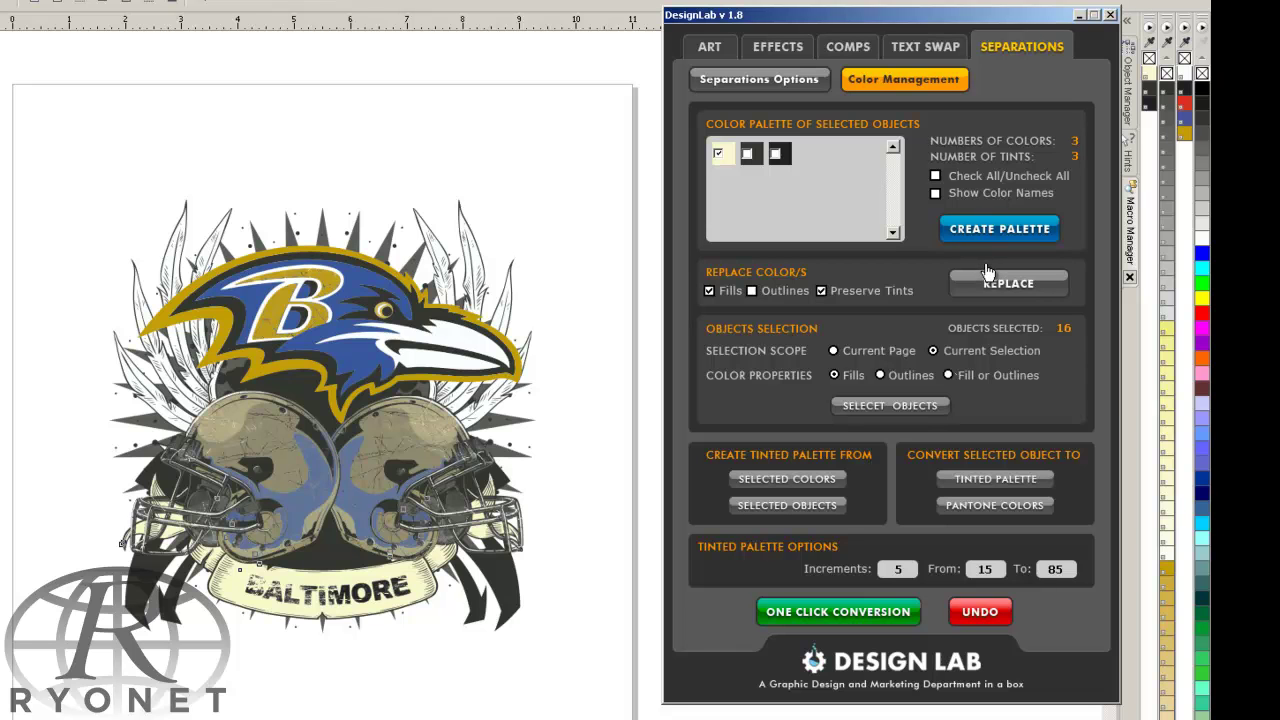
left_click(1012, 284)
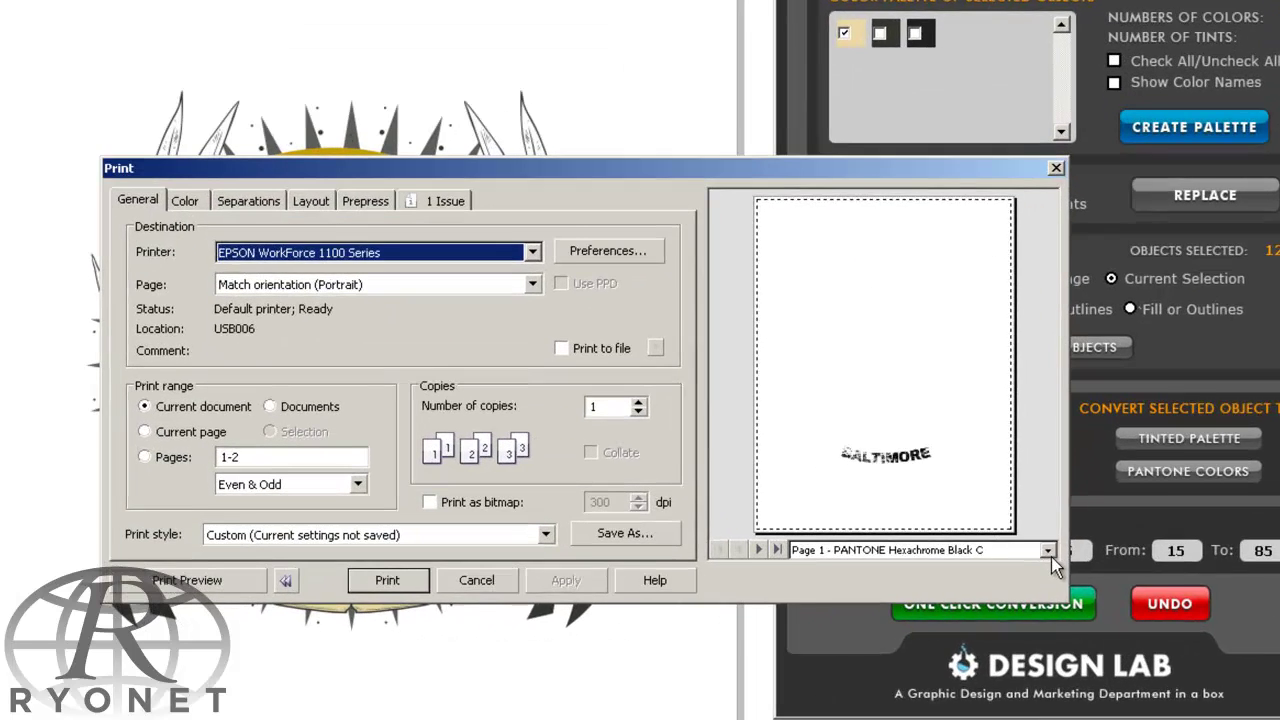
- Preview the PANTONE 447 C separation plate, then the PANTONE 288 C plate
left_click(882, 568)
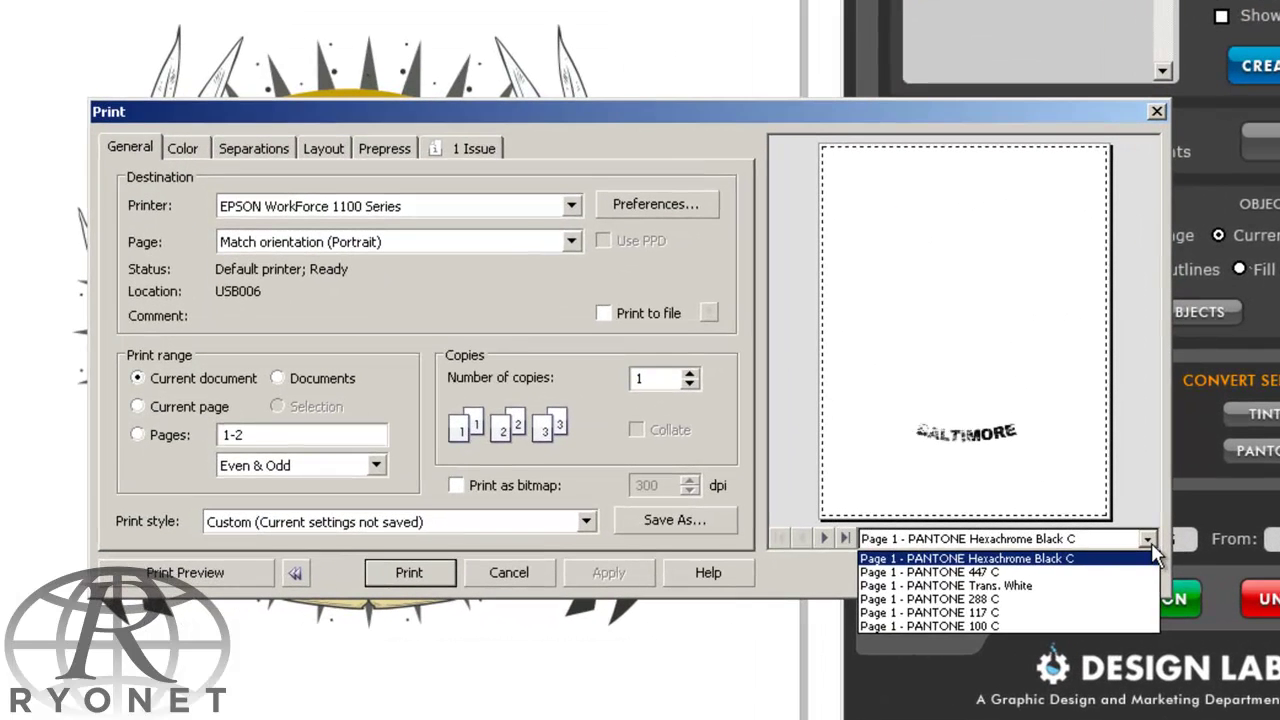
left_click(1114, 571)
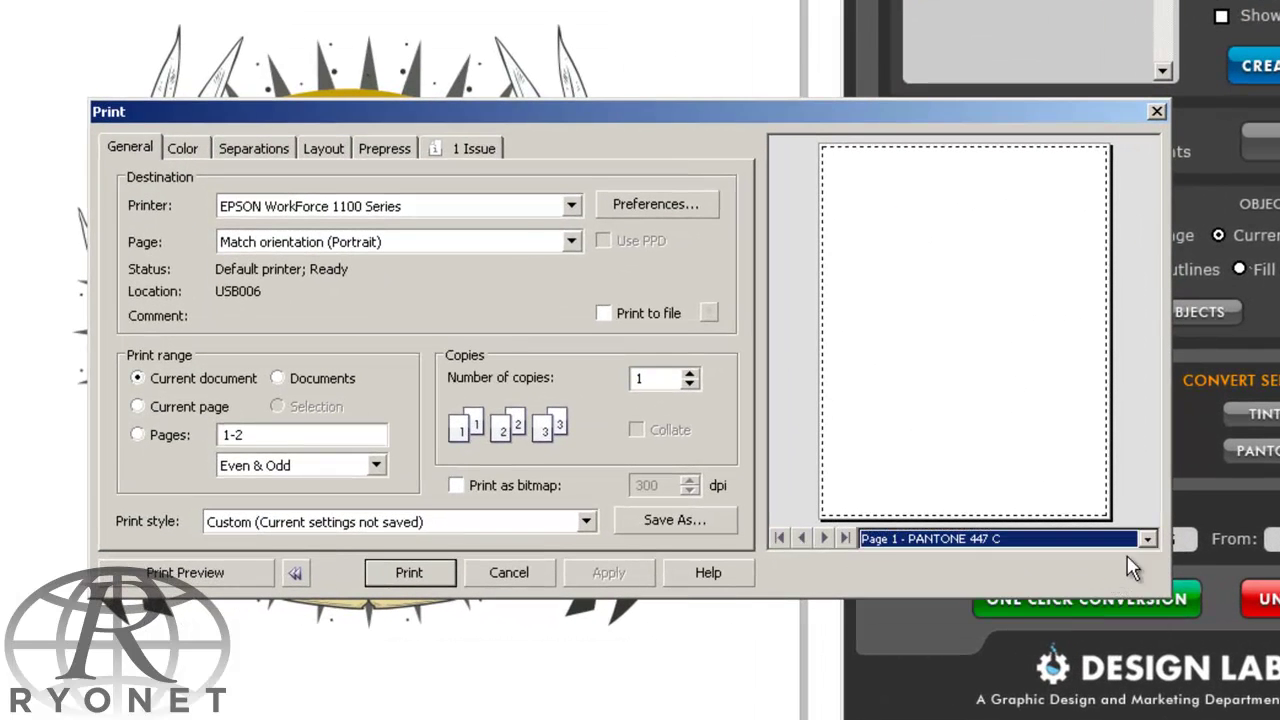
left_click(1150, 540)
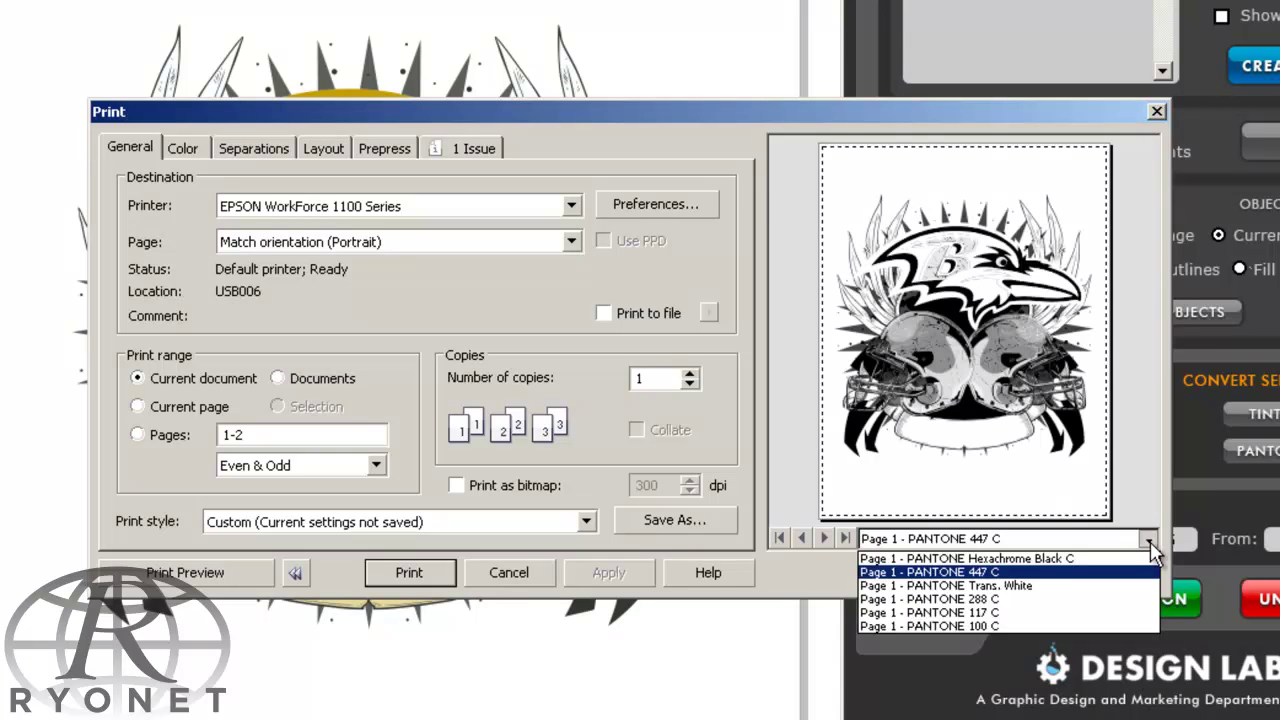
left_click(1127, 598)
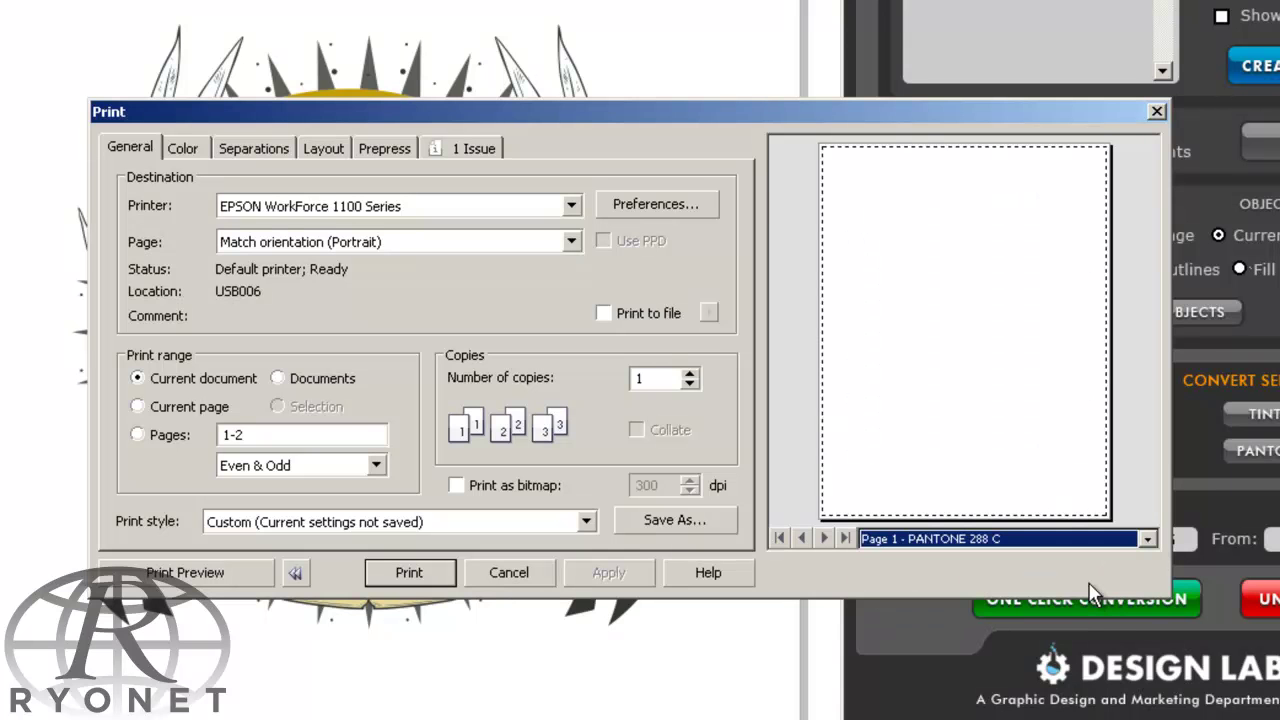